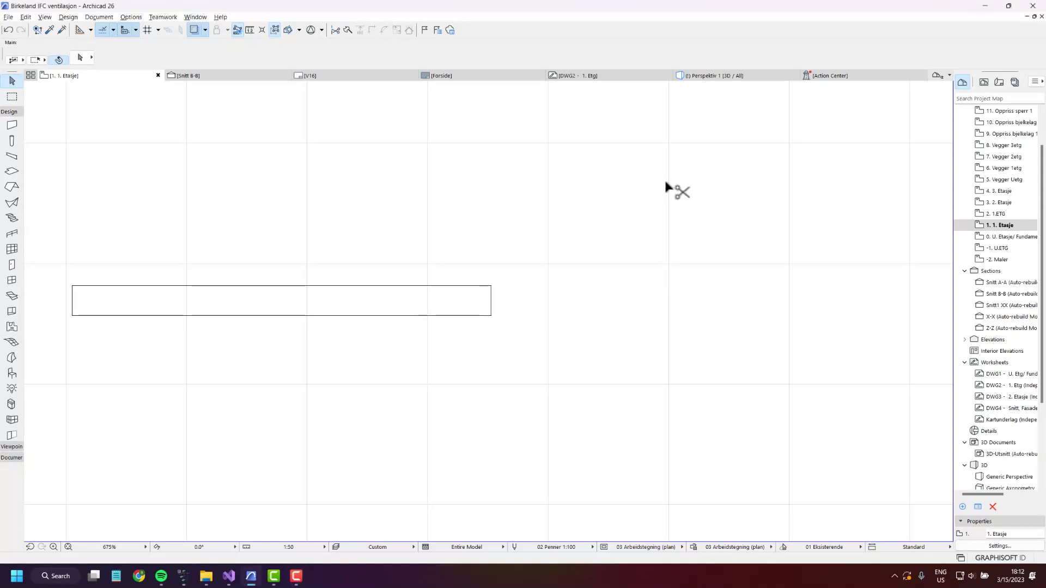
- Open the ArchiFrame Drilling tool in Frame machinings, using click position at diameter 45, and select a plank
key(alt+shift+a)
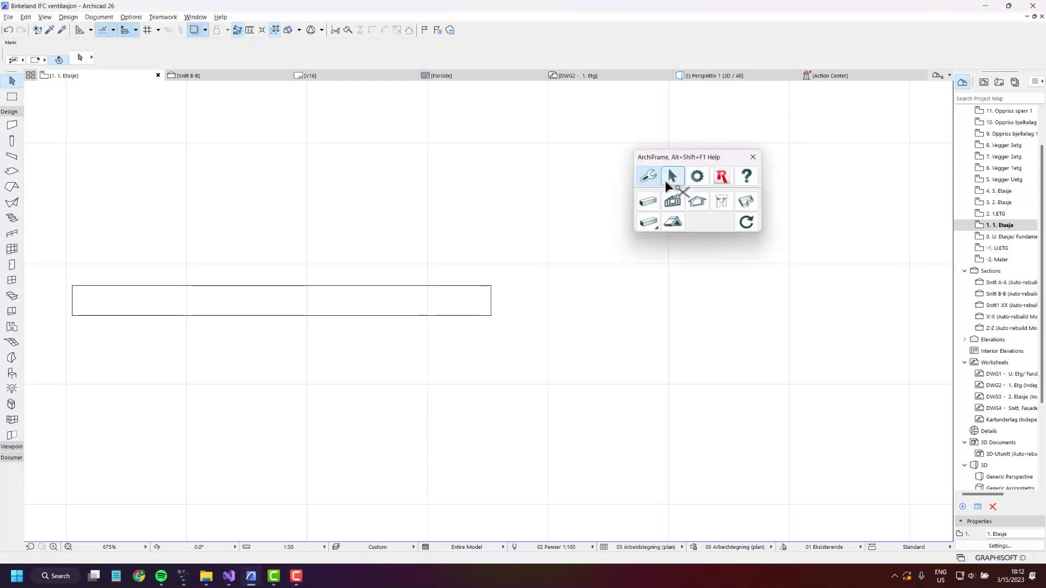
click(648, 228)
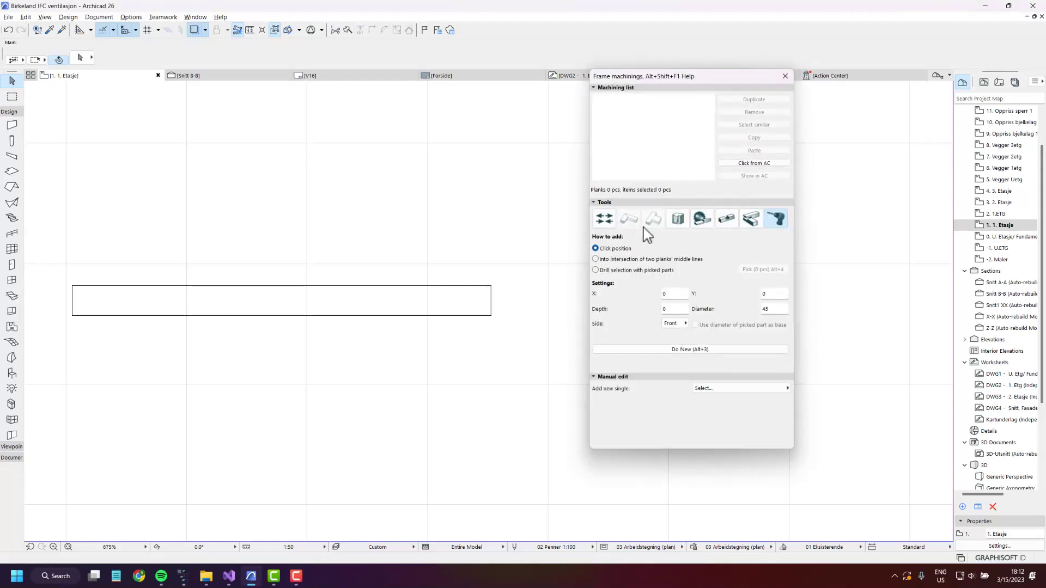
click(778, 220)
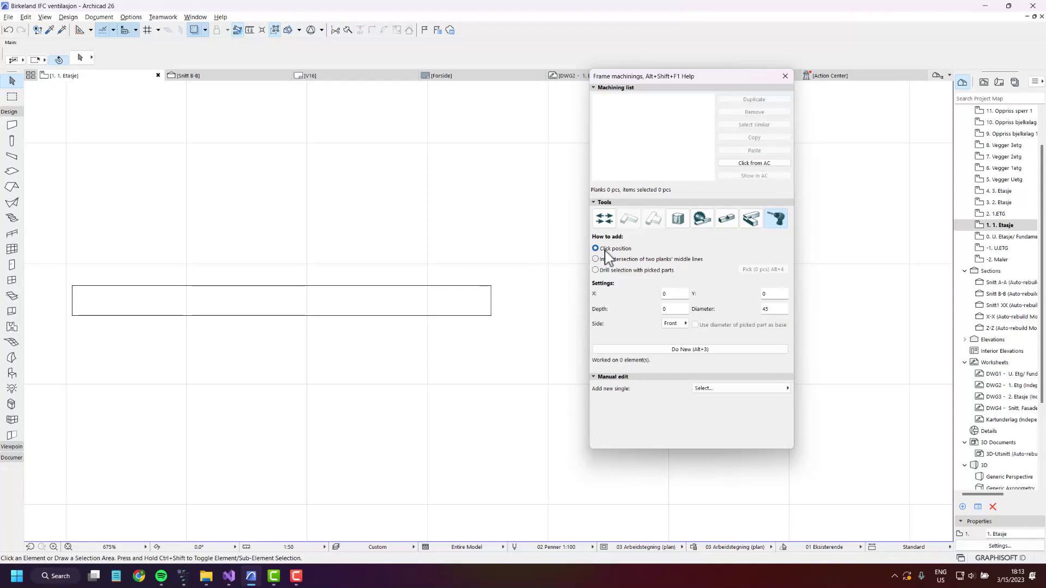
click(439, 286)
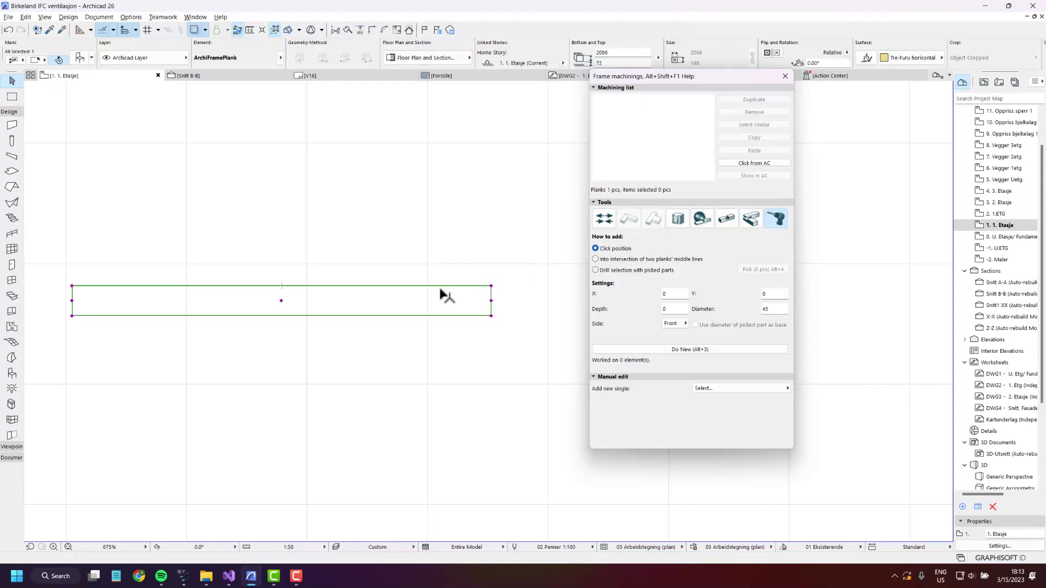
- Drill a hole near the plank's left end, then set the drilling X offset to 50
click(679, 347)
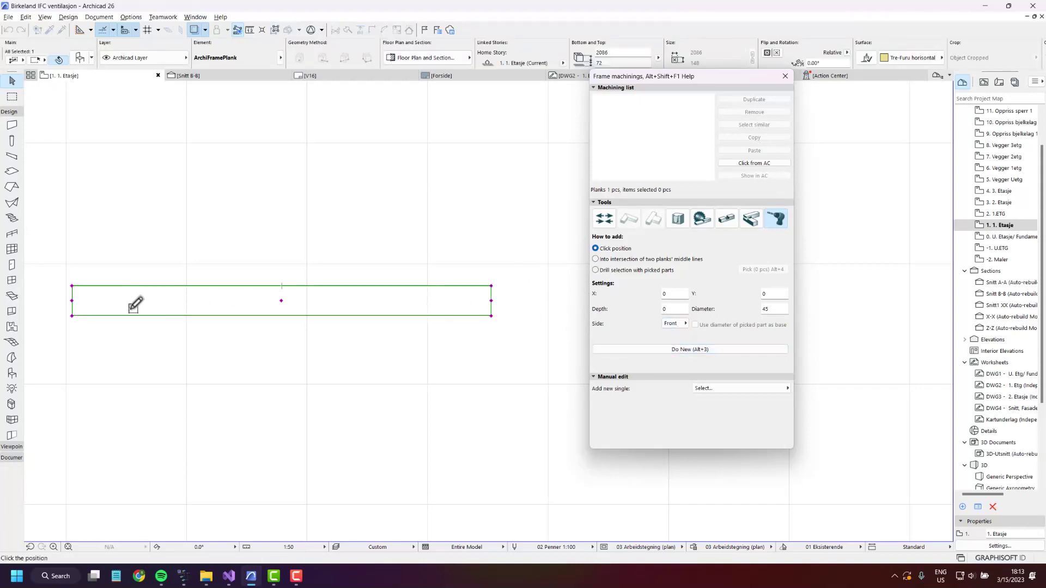
click(100, 307)
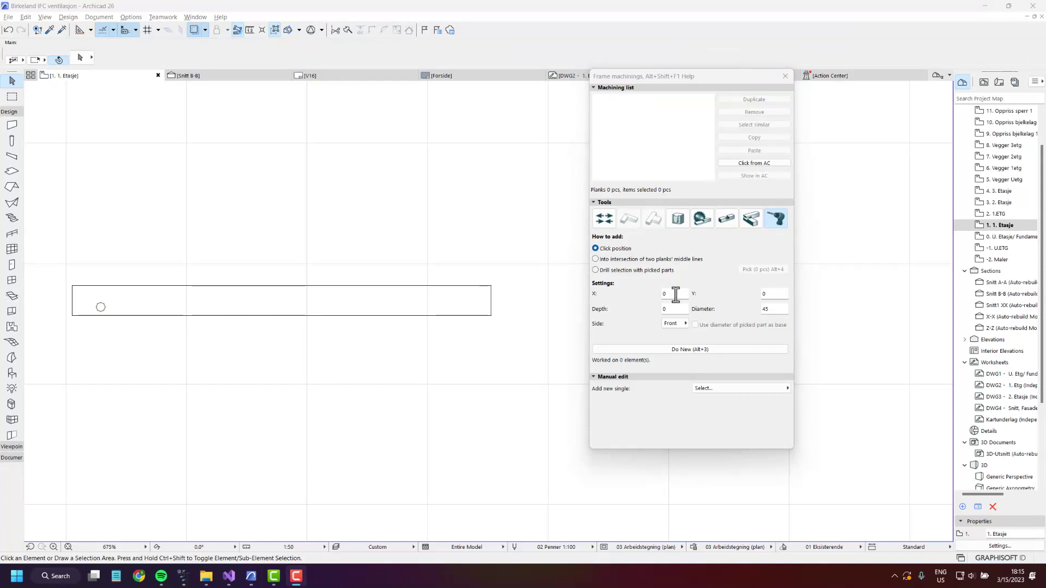
click(675, 295)
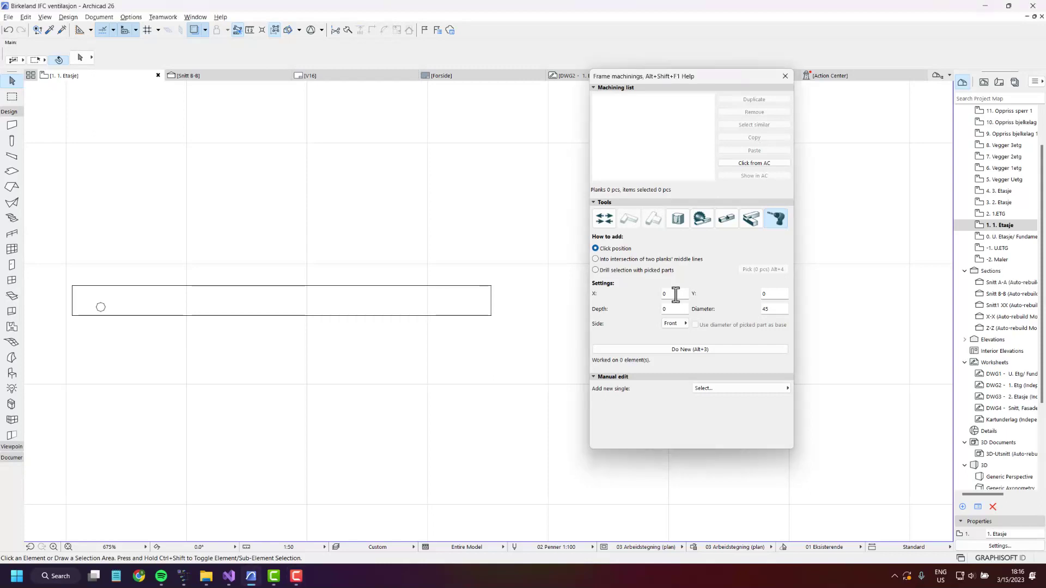
text(50)
key(Return)
- Add another drilling at the plank's left end with the 50 X offset
click(490, 314)
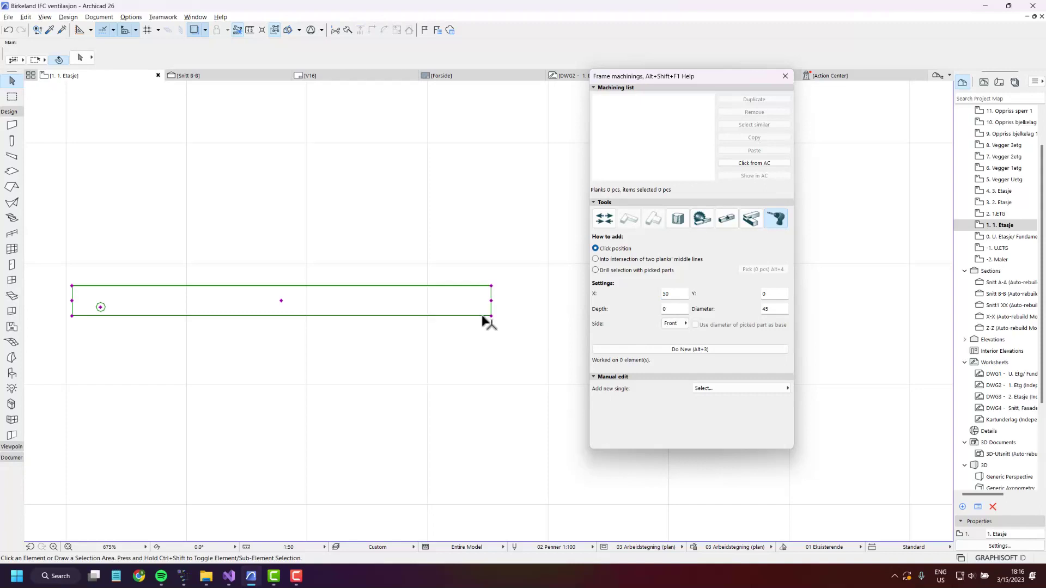
click(622, 351)
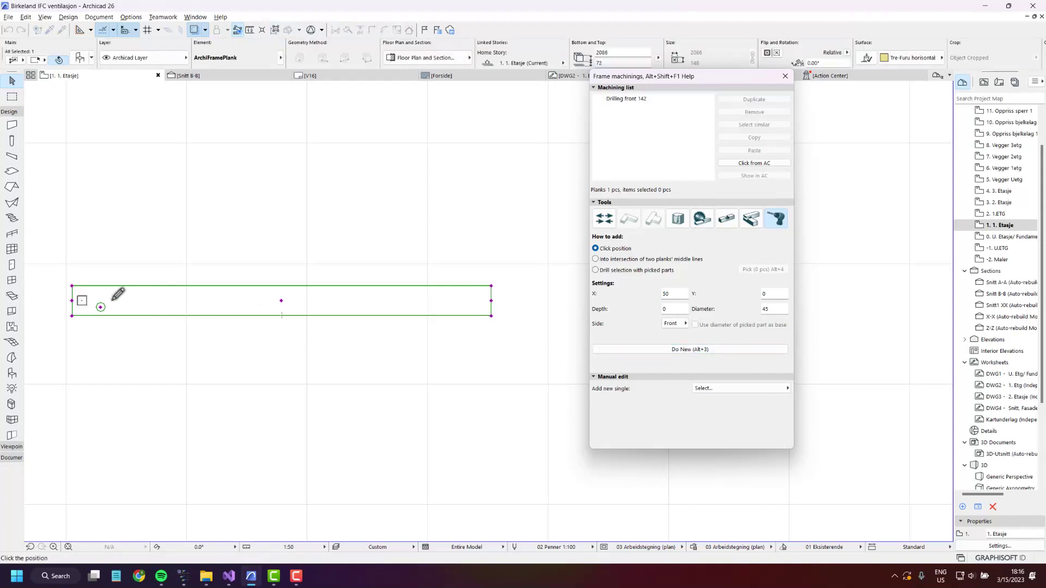
click(74, 296)
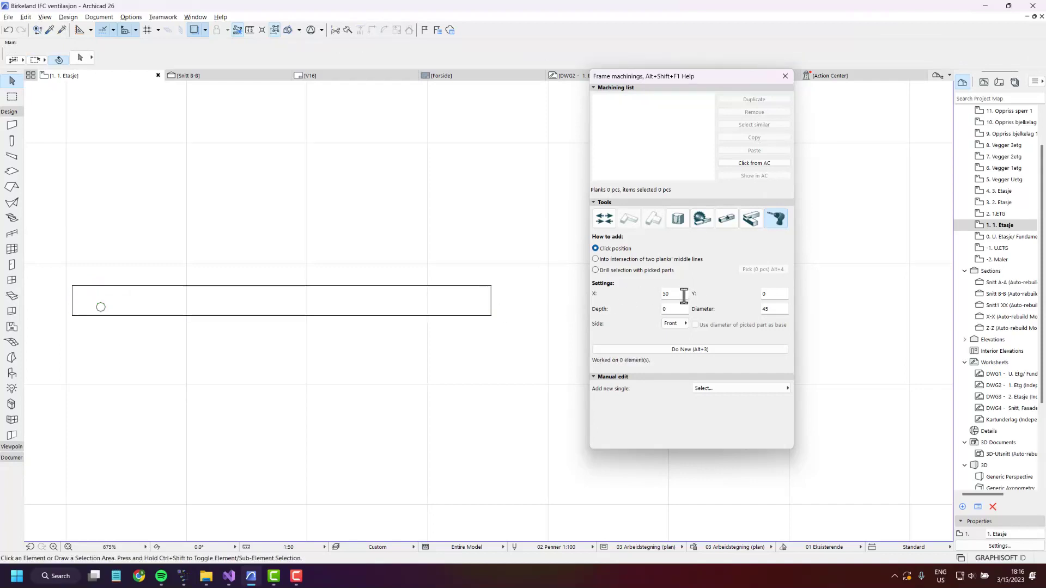
- Change the offsets to X 0 and Y 50 and drill the plank again
text(0)
click(772, 294)
click(423, 314)
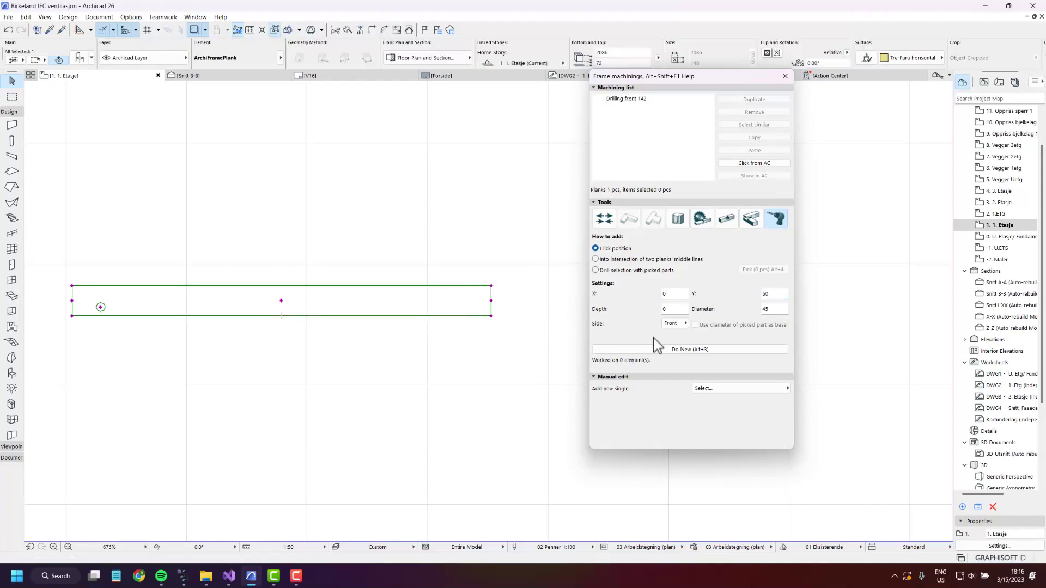
click(671, 349)
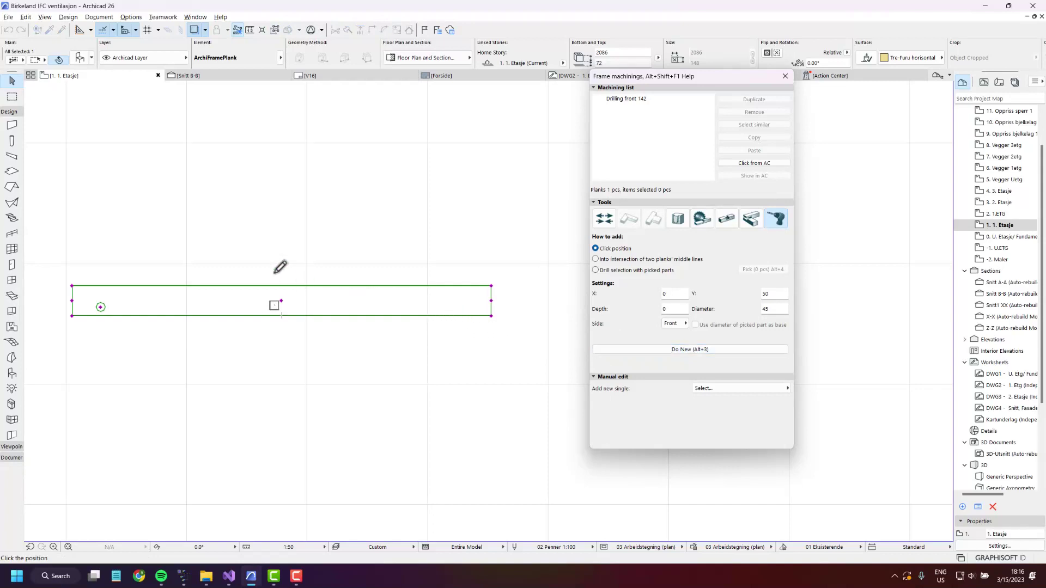
click(207, 307)
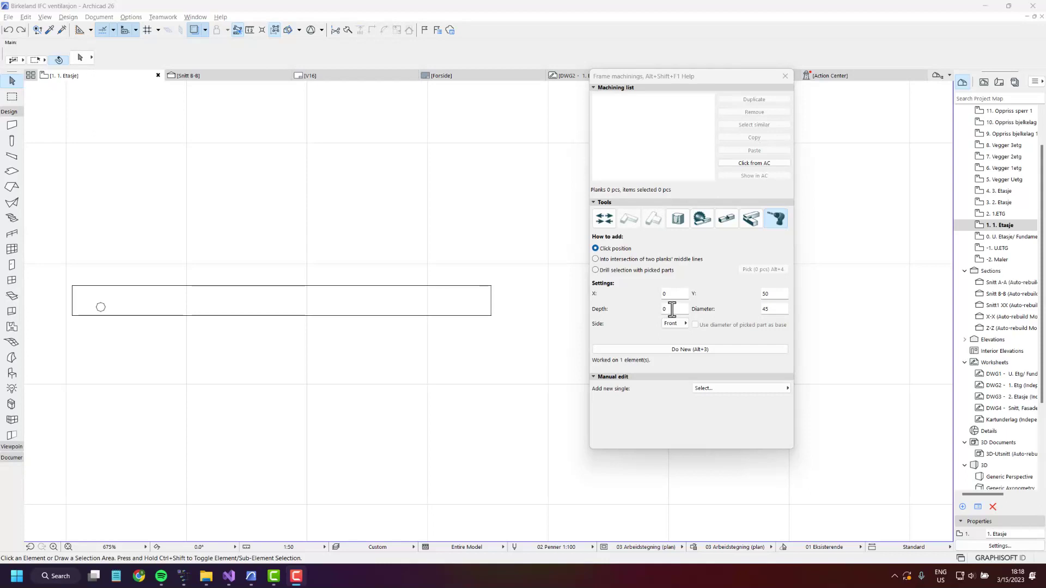
click(772, 309)
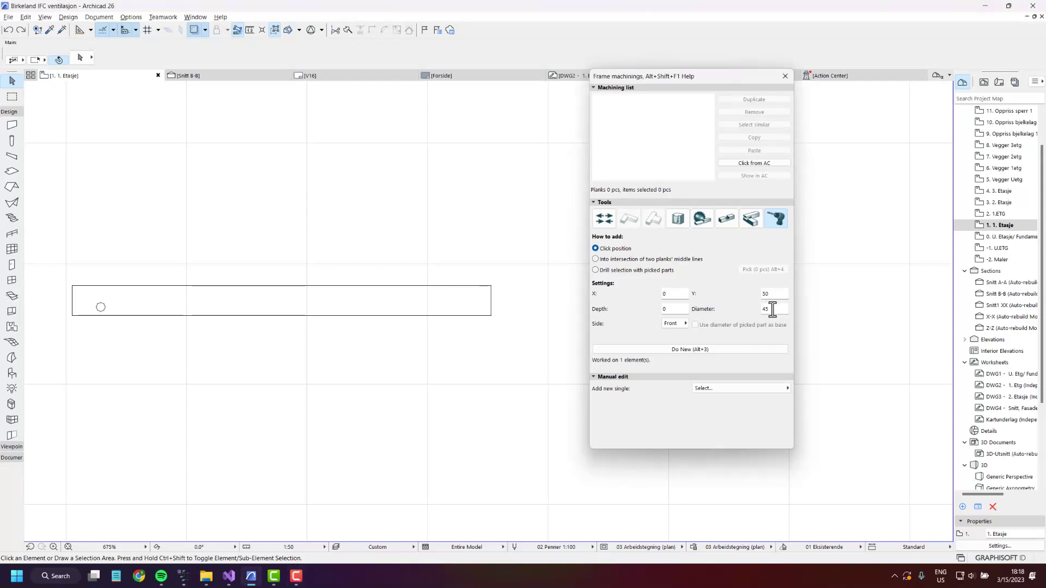
- Add an 80-diameter drill hole to the plank
click(464, 316)
click(660, 350)
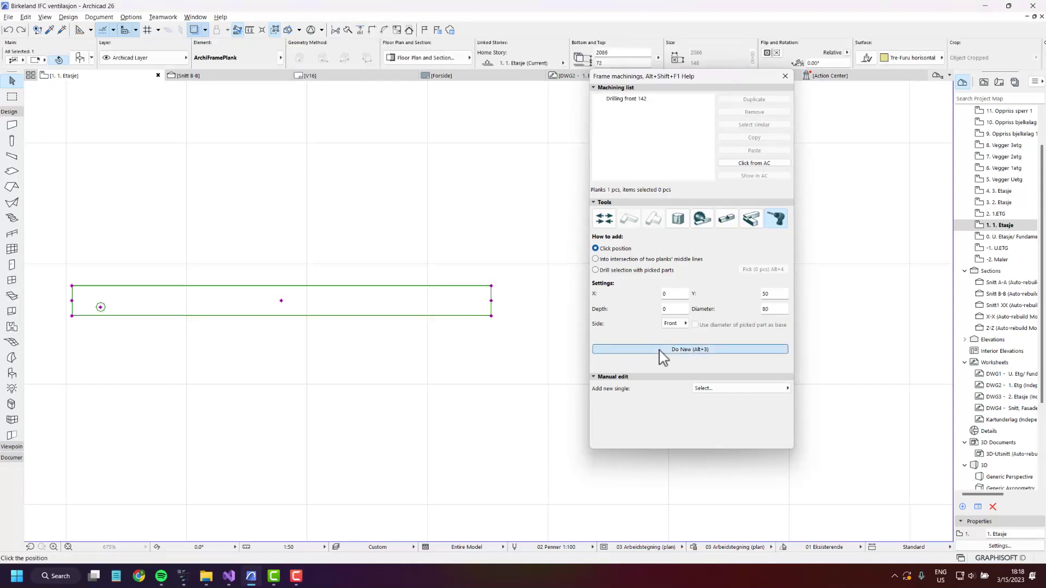
click(124, 306)
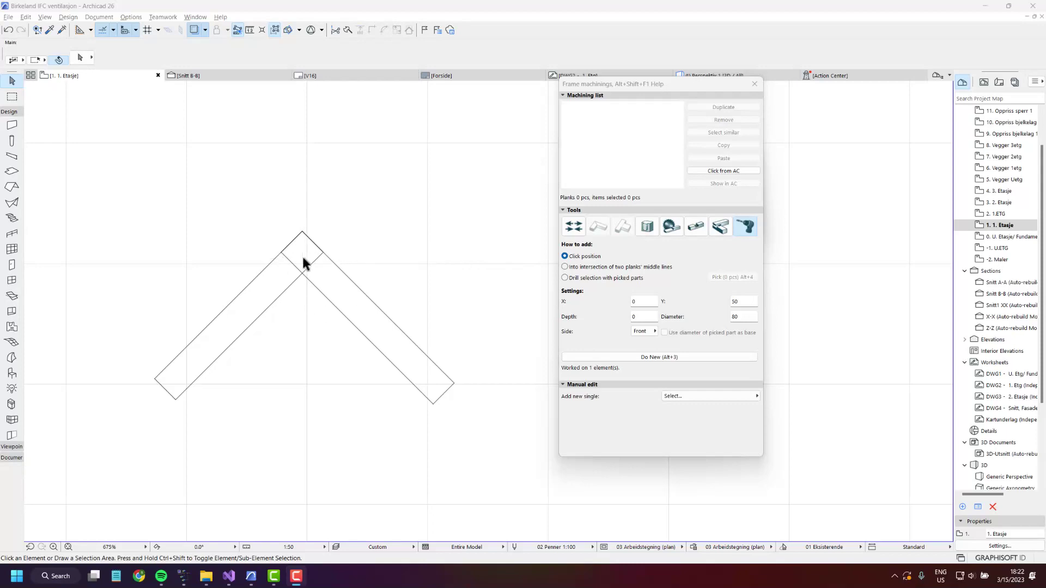
- Drill an 80-diameter hole where the two angled planks' middle lines intersect
click(612, 272)
click(565, 267)
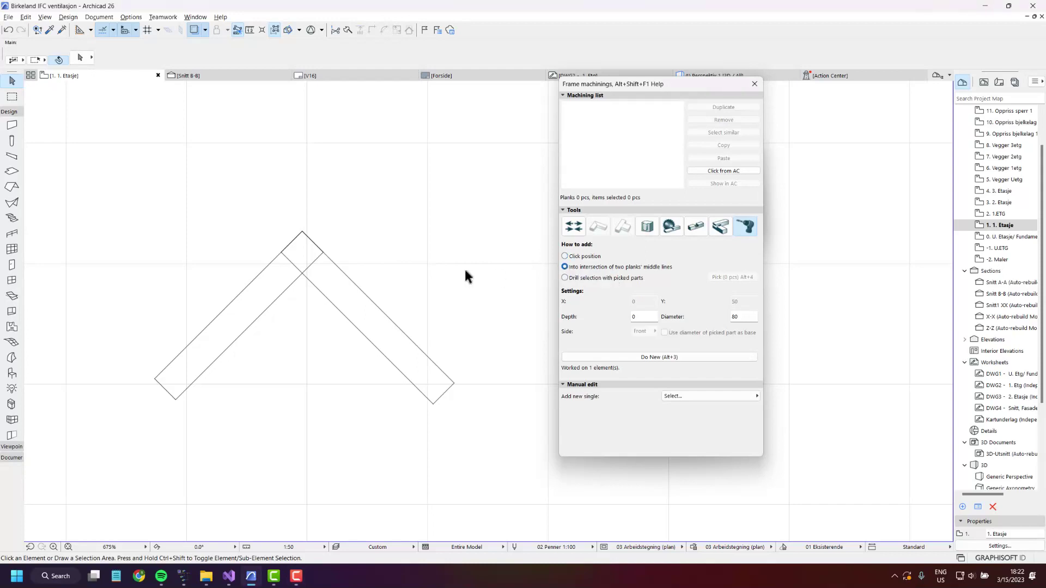
shift+click(282, 298)
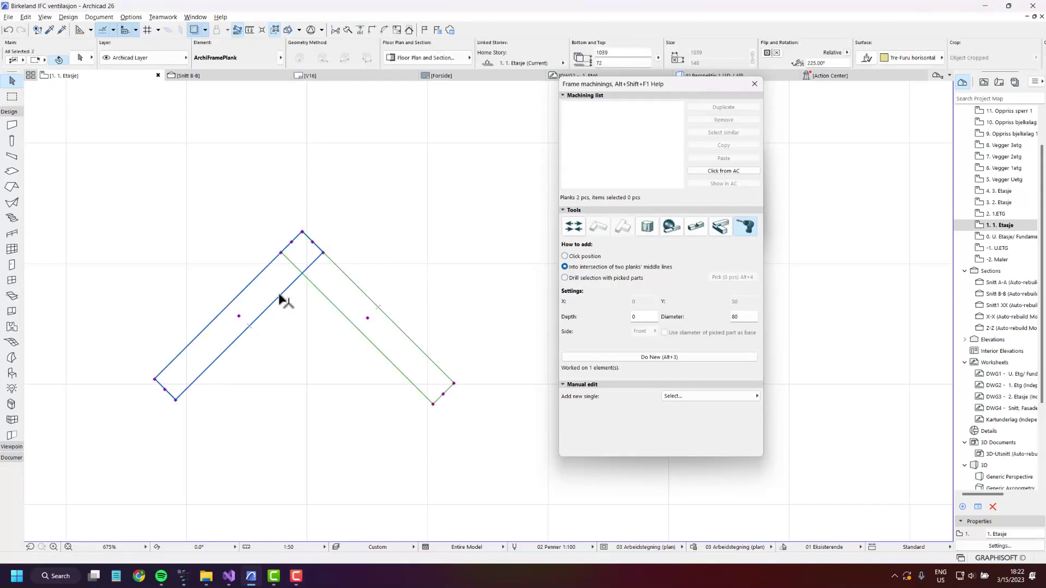
click(660, 358)
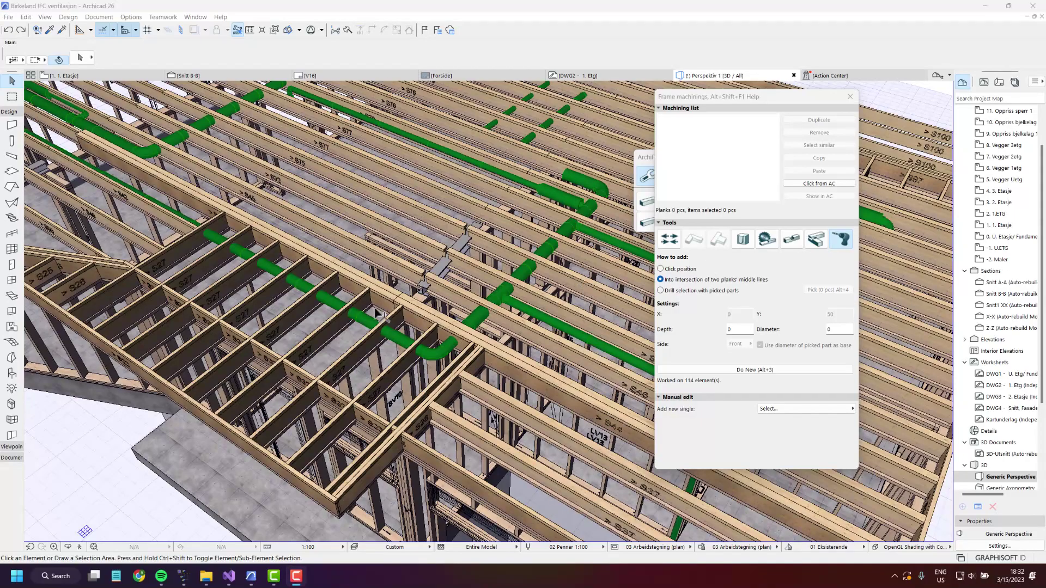
- Zoom and orbit to the floor joists and select all 278 green pipes
scroll(241, 322, down, 2)
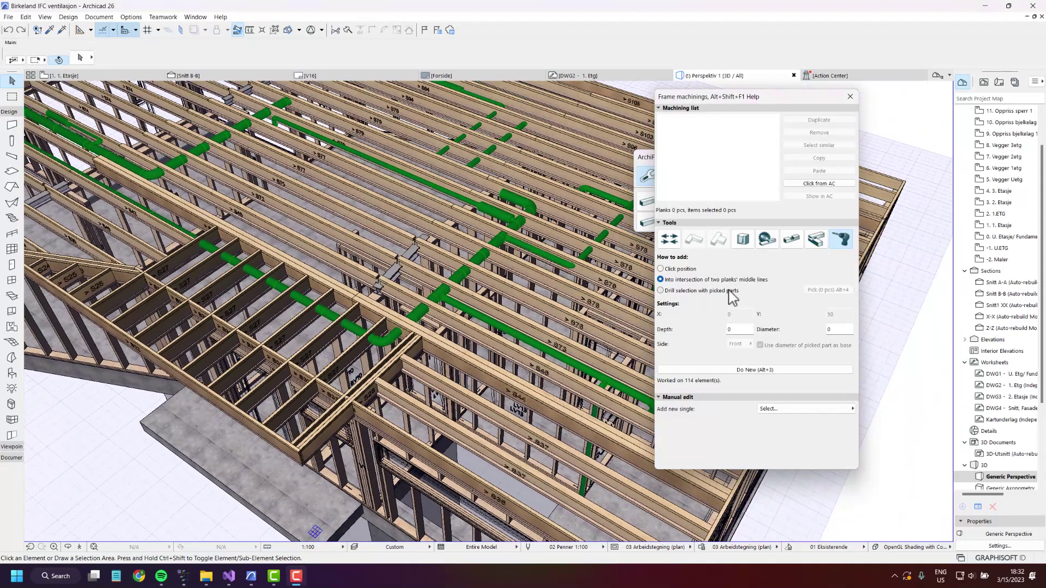
shift+middle_drag(452, 347, 492, 347)
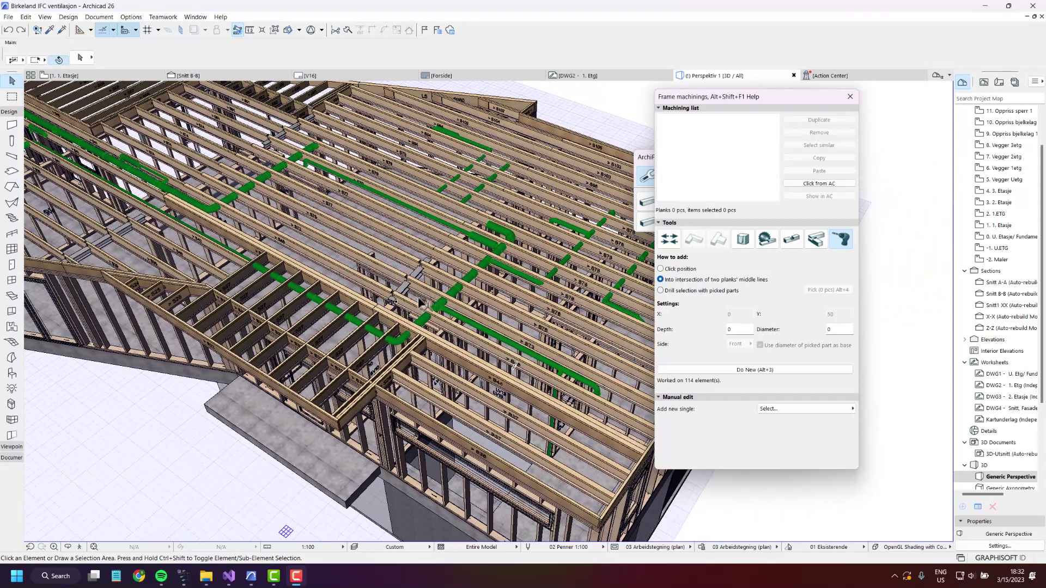
scroll(431, 307, up, 2)
scroll(430, 306, up, 1)
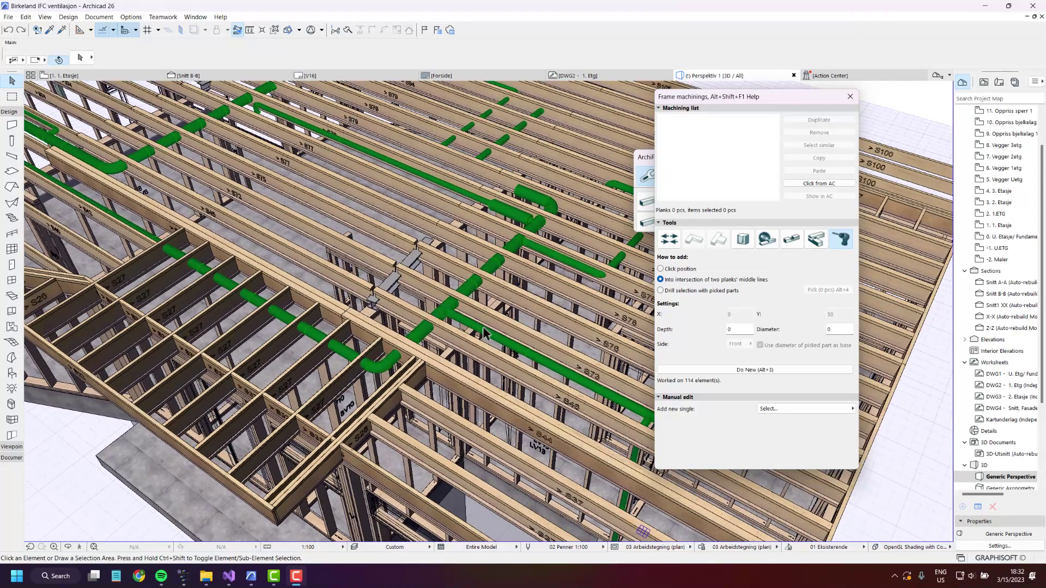
scroll(368, 362, up, 1)
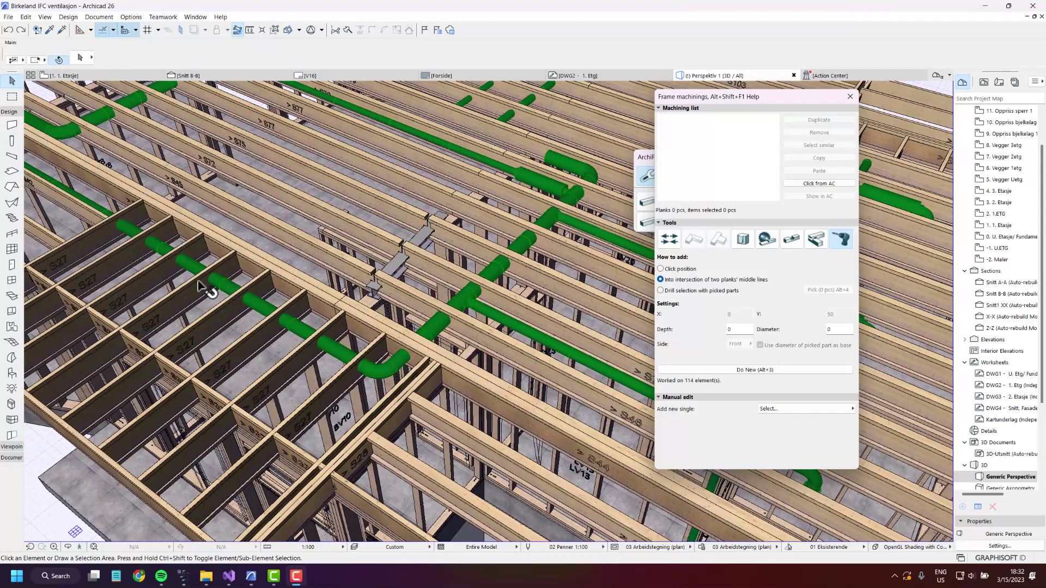
scroll(271, 325, up, 1)
scroll(270, 325, up, 1)
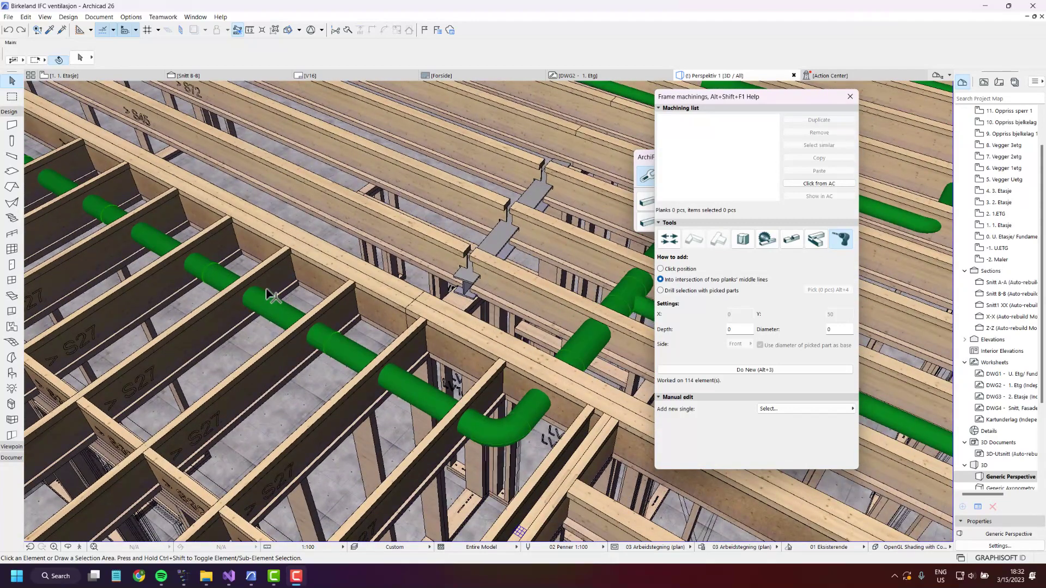
scroll(175, 337, down, 1)
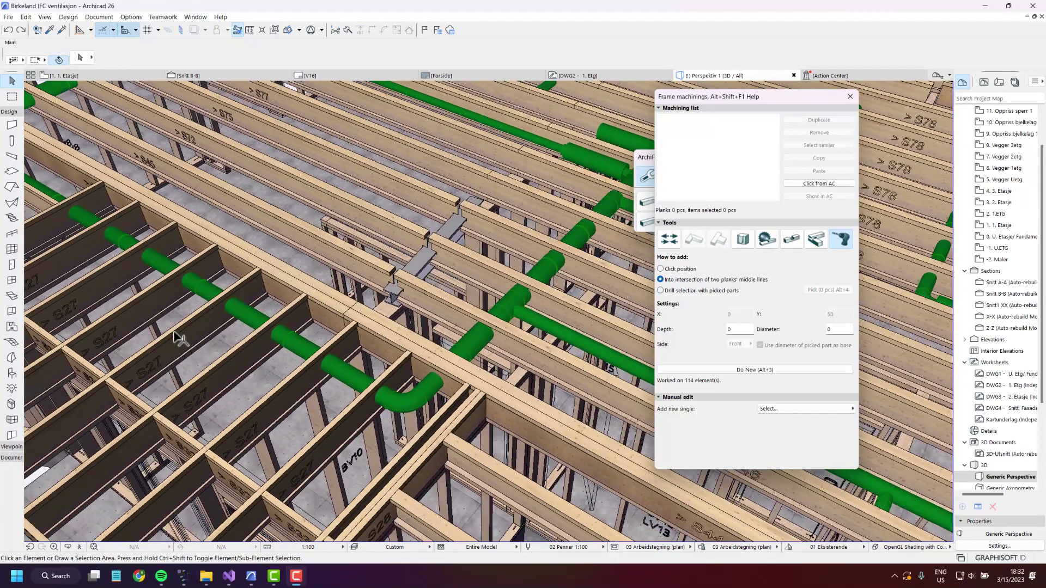
click(511, 316)
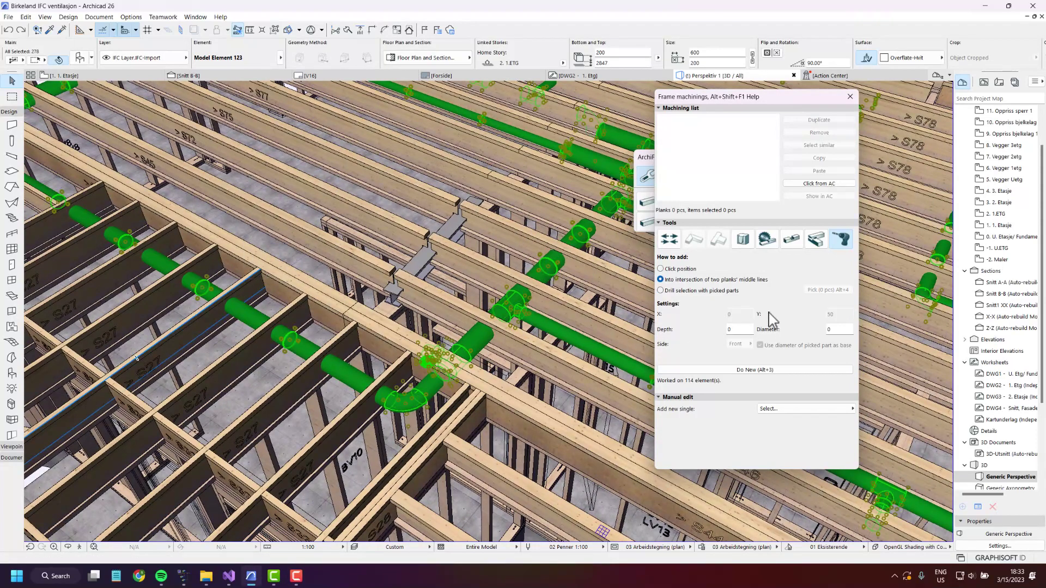
- Pick the selected pipes and drill the floor planks where the pipes cross them
click(724, 290)
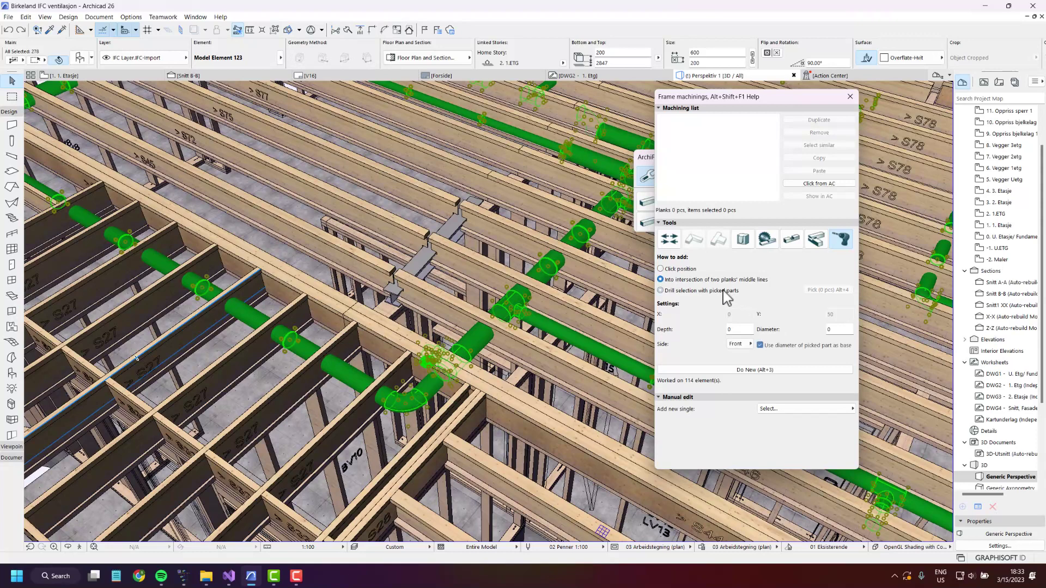
click(821, 289)
click(593, 387)
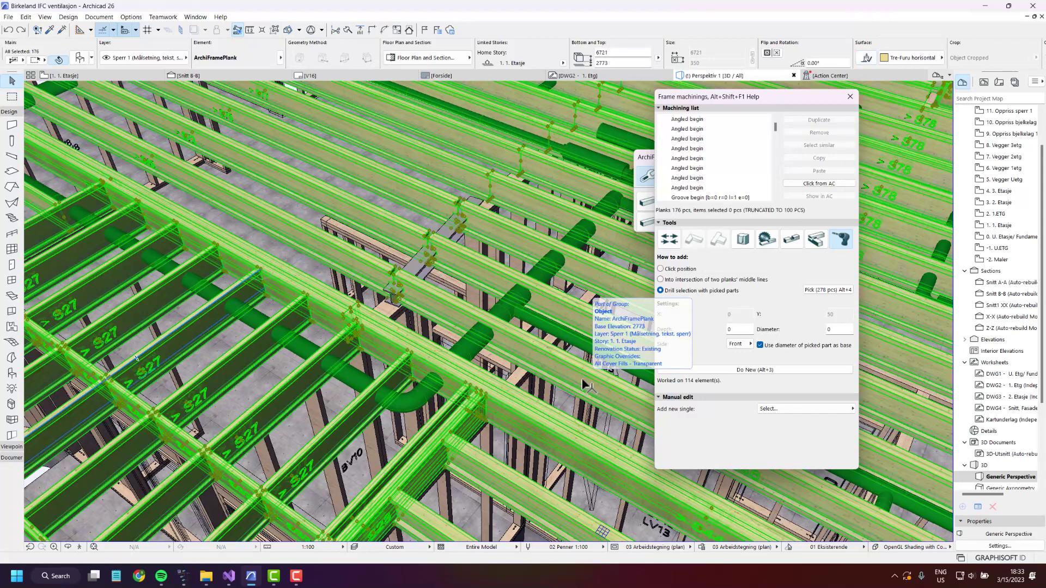
click(781, 371)
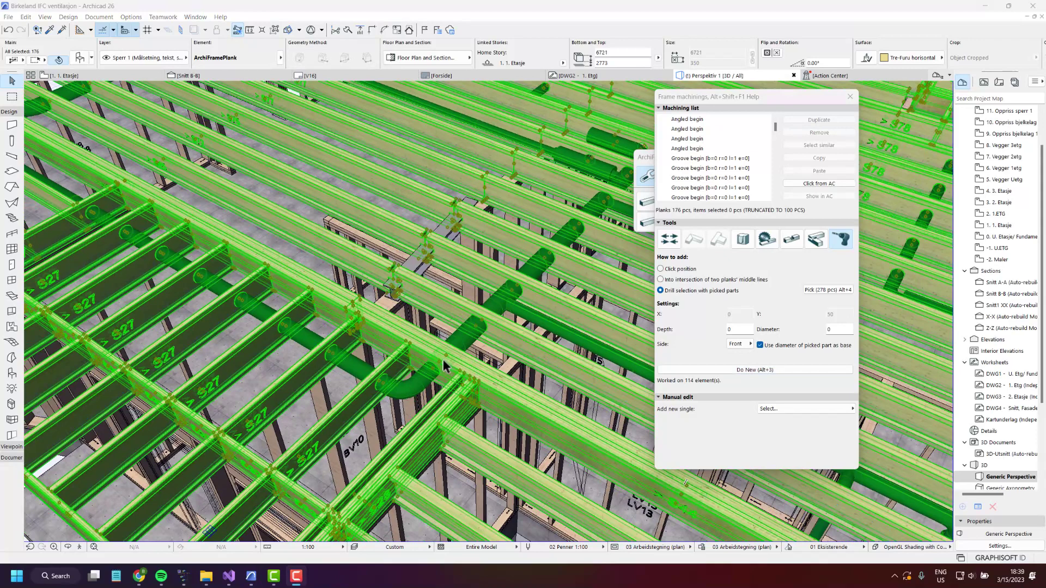
- Move the planks up to bottom level 3068 so the drillings follow the ducts
click(482, 372)
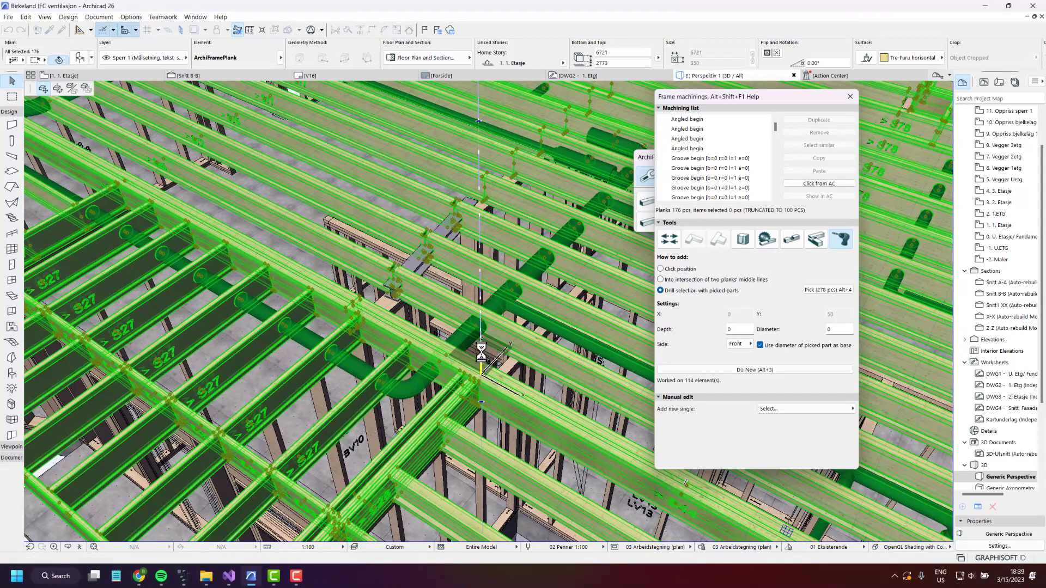
click(423, 335)
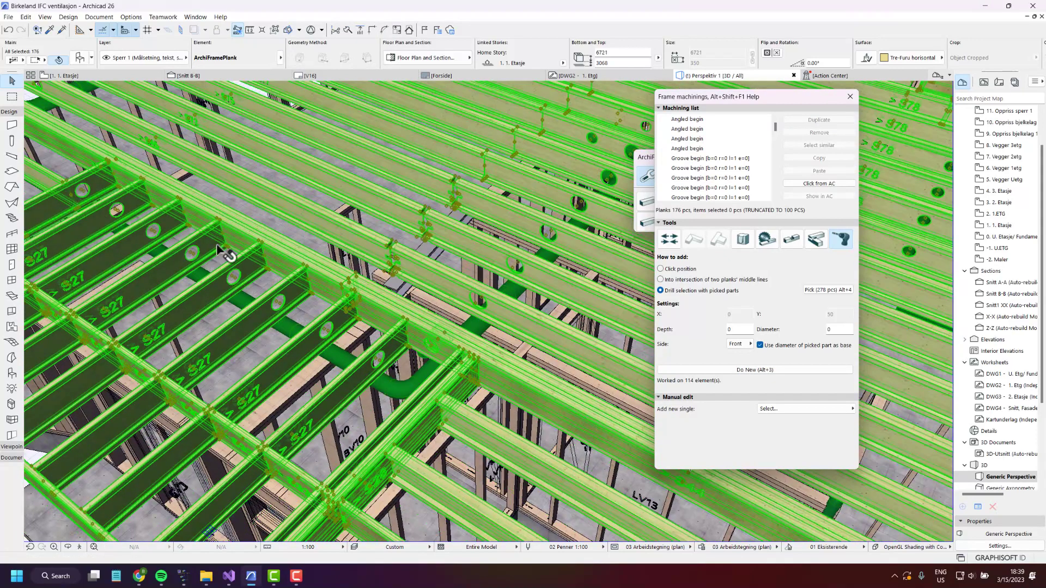
scroll(229, 248, up, 2)
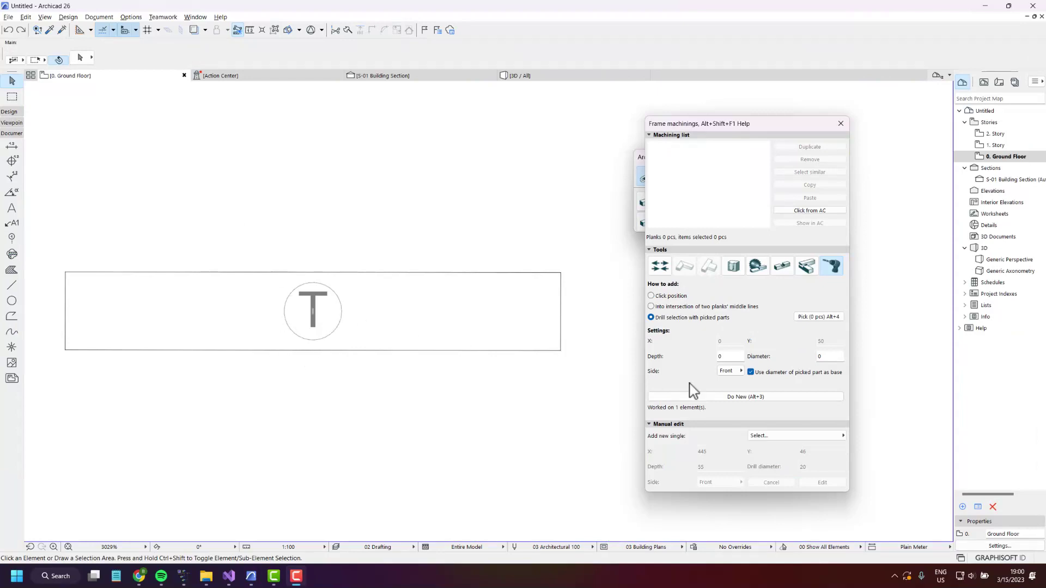
- Turn off using the picked part's diameter and set a fixed drill diameter of 50
click(772, 374)
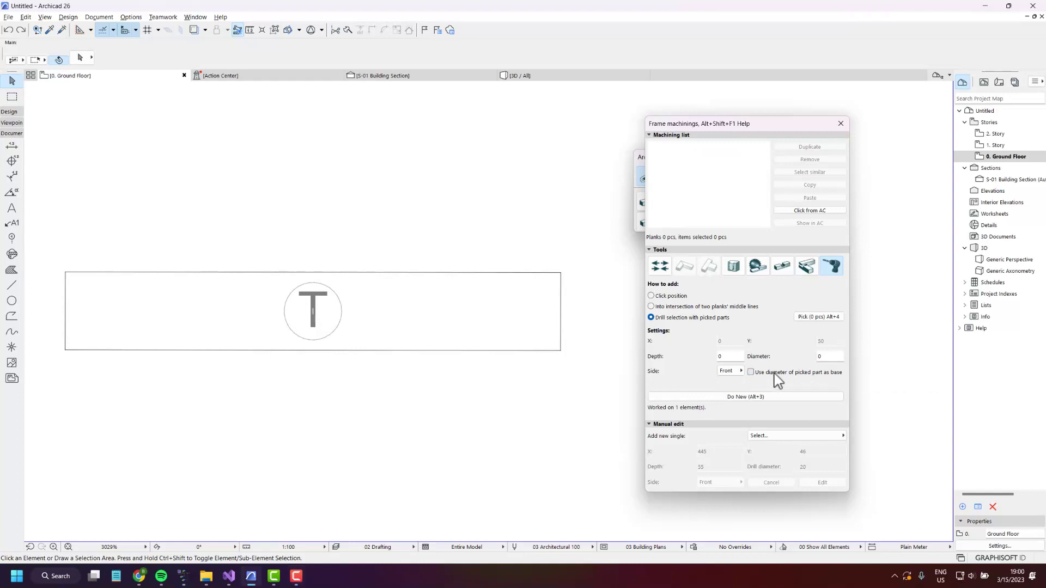
click(831, 358)
text(50)
- Pick the thermostat, drill the plank at it, then undo the drilling
click(334, 327)
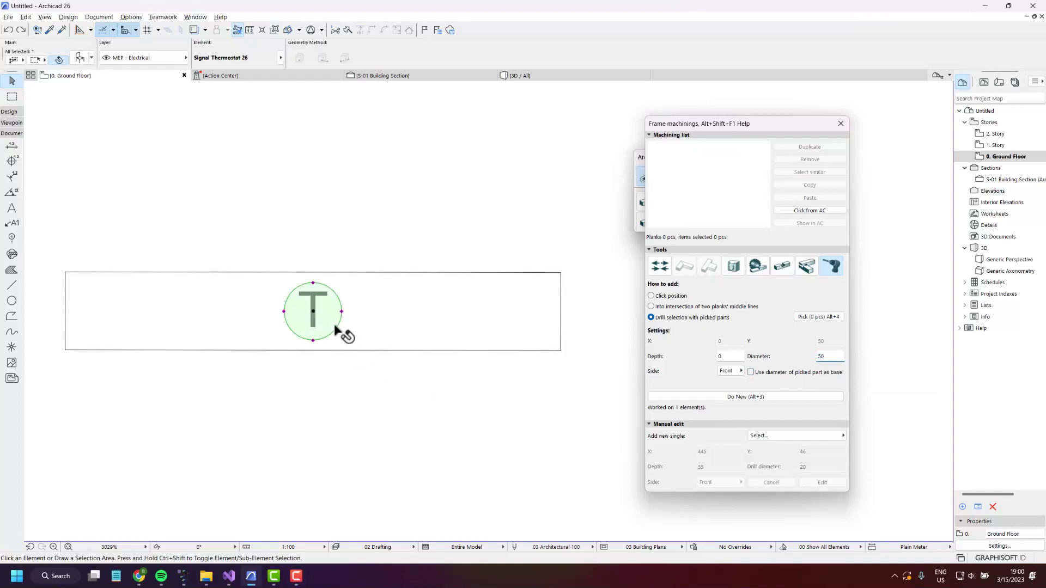
click(807, 318)
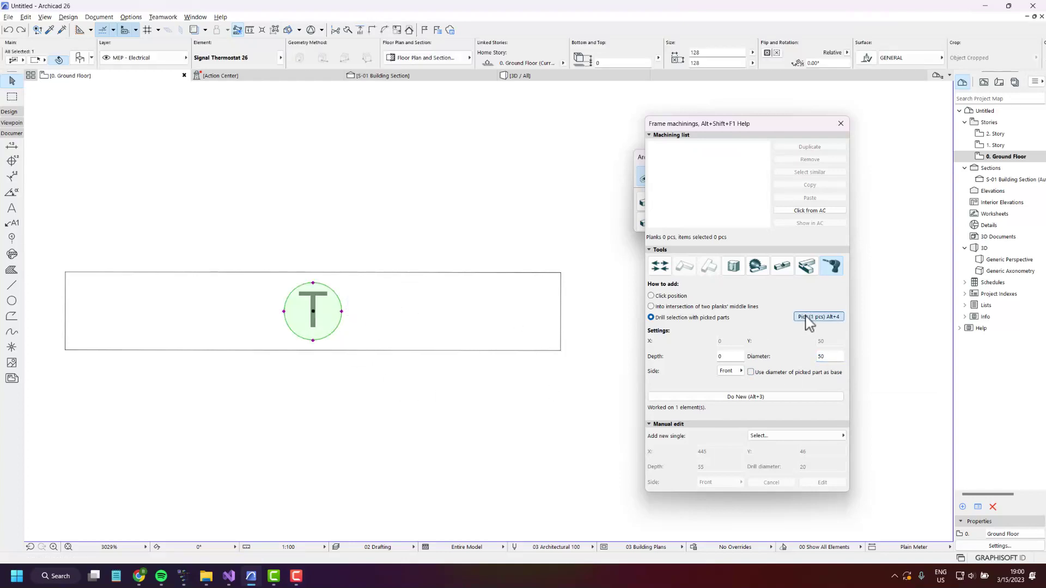
click(532, 352)
click(711, 397)
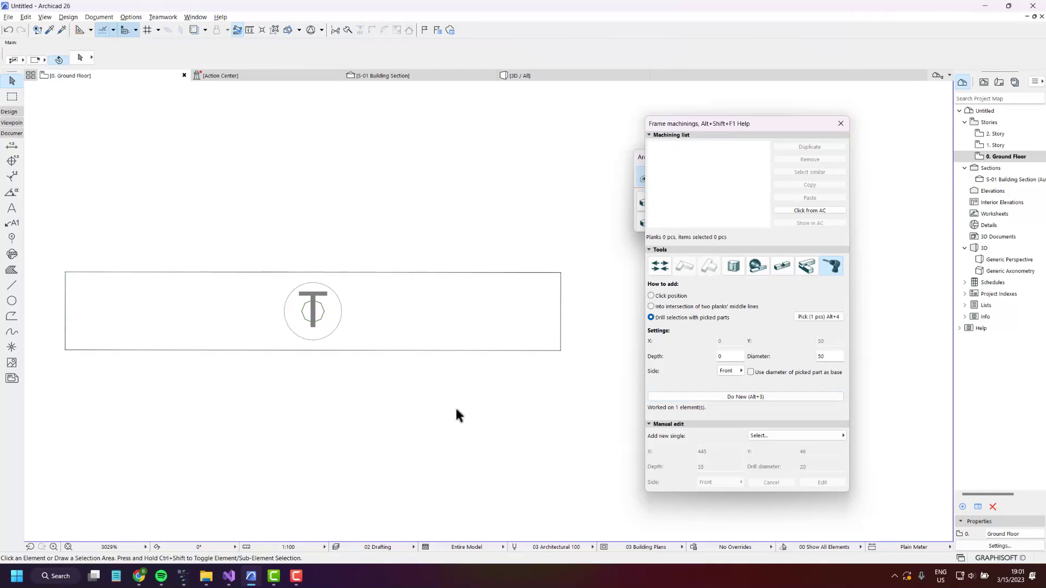
key(ctrl+z)
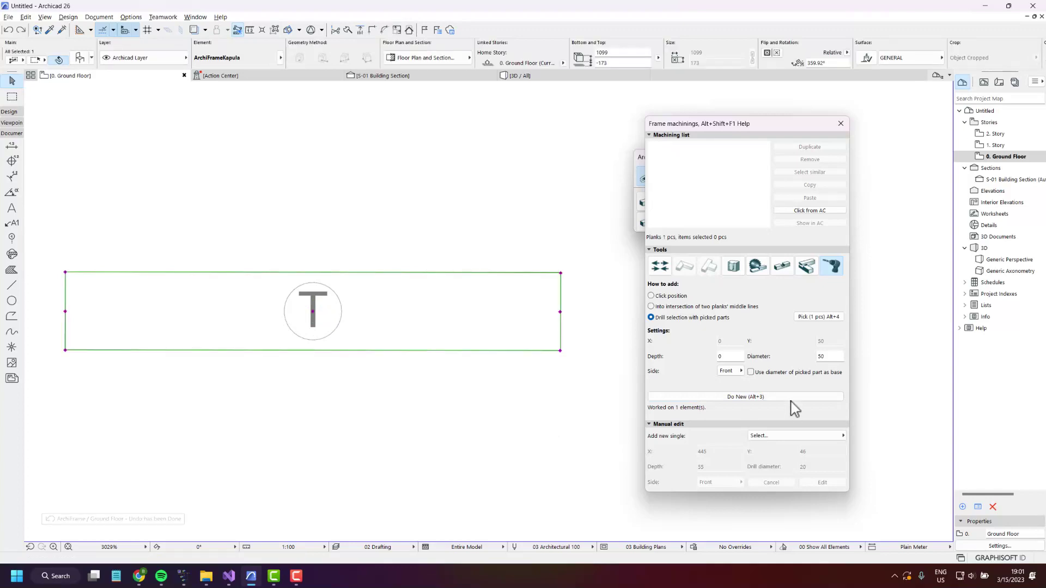
- Drill the plank at the thermostat using its own diameter, then undo the oversized hole
click(752, 372)
click(309, 383)
click(324, 334)
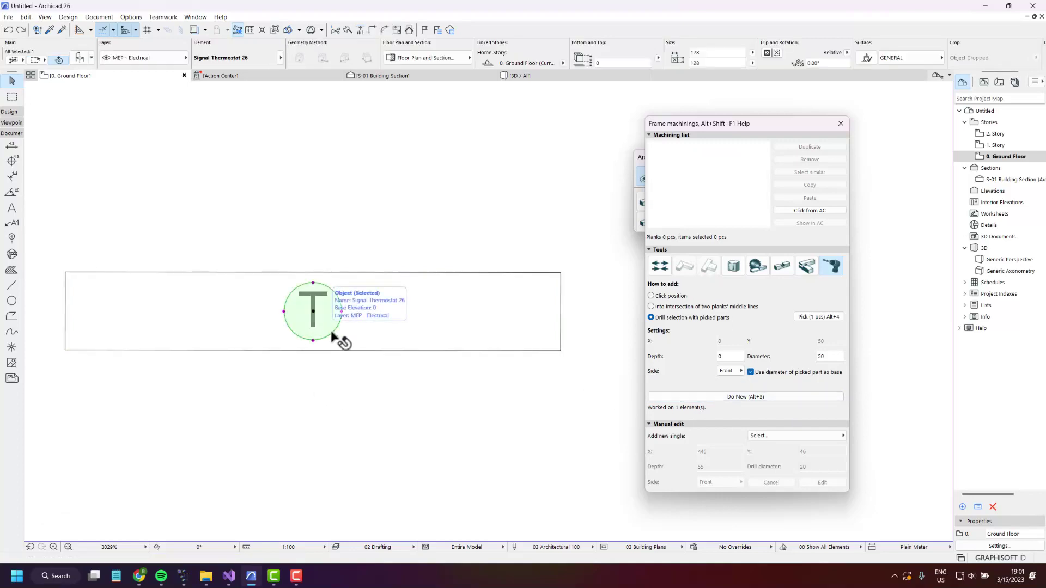
click(746, 398)
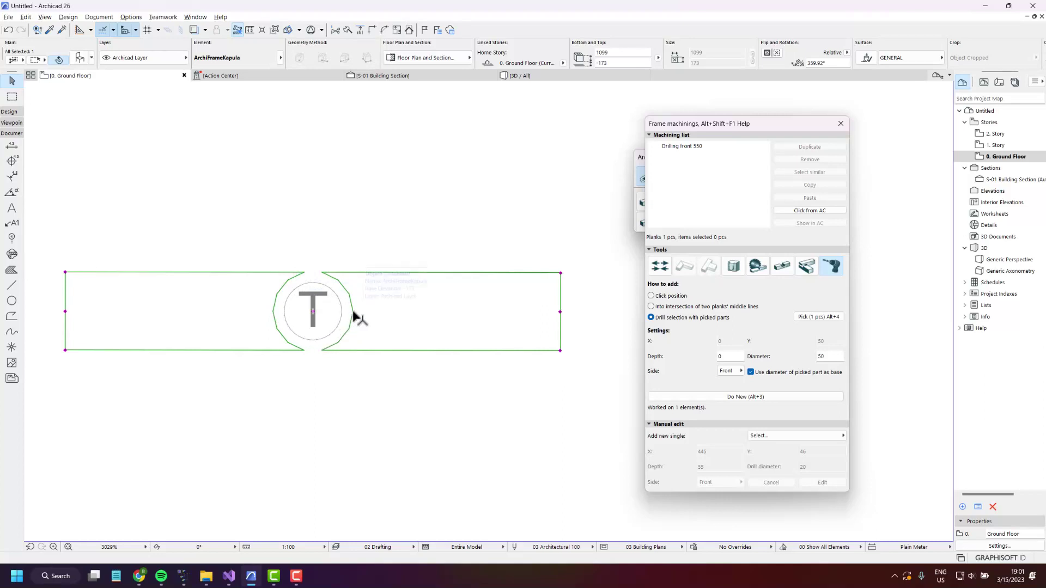
key(ctrl+z)
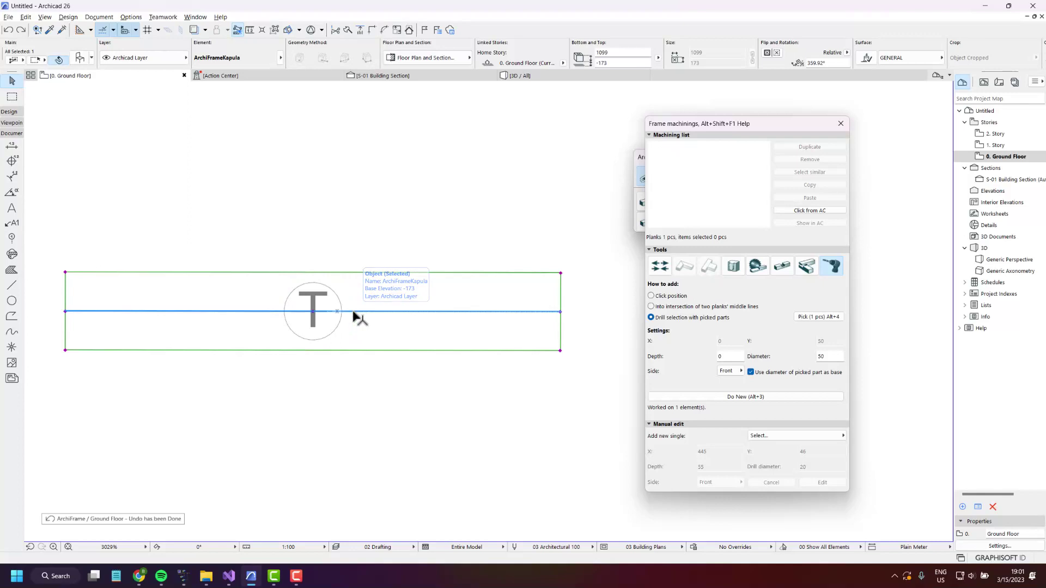
- Set the drill diameter to -50 and drill the plank at the thermostat again
click(819, 357)
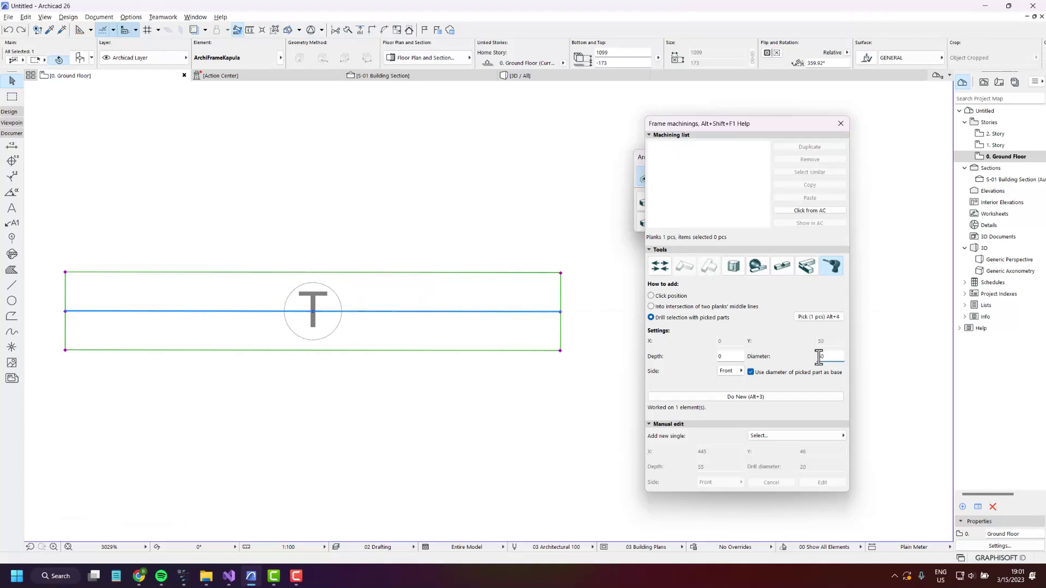
text(-)
click(556, 400)
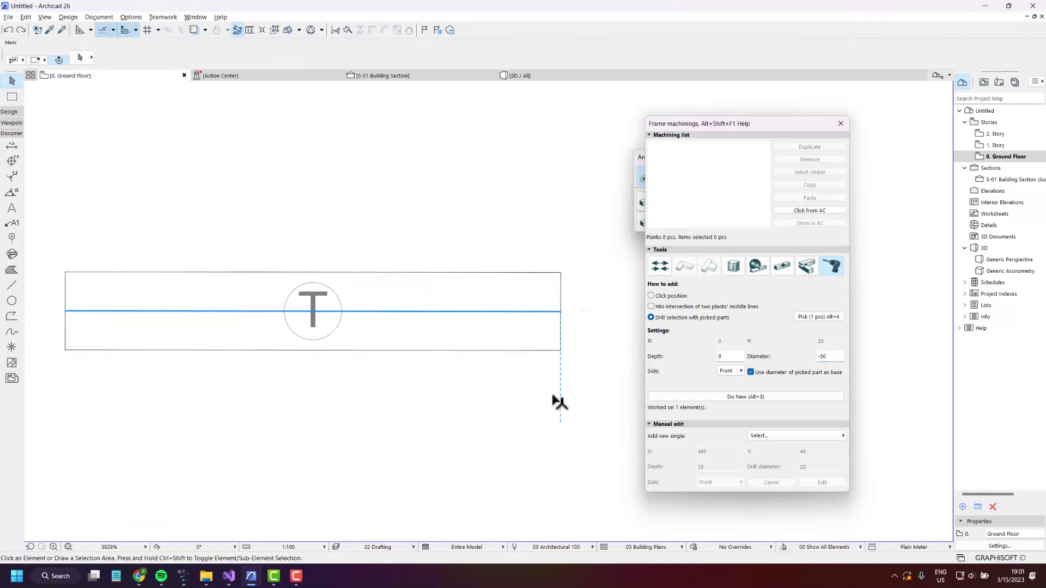
click(440, 354)
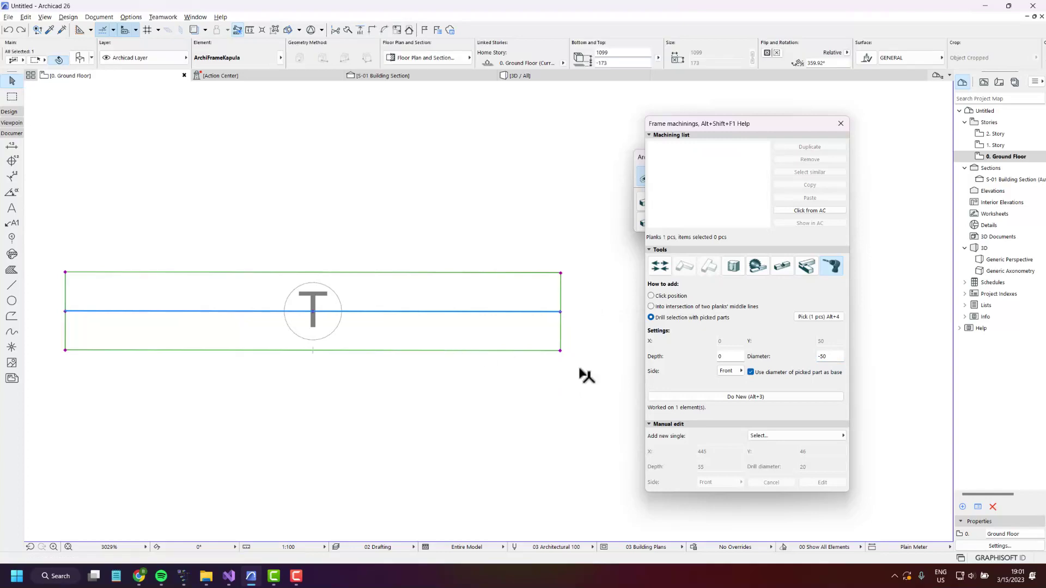
click(746, 397)
scroll(273, 312, up, 2)
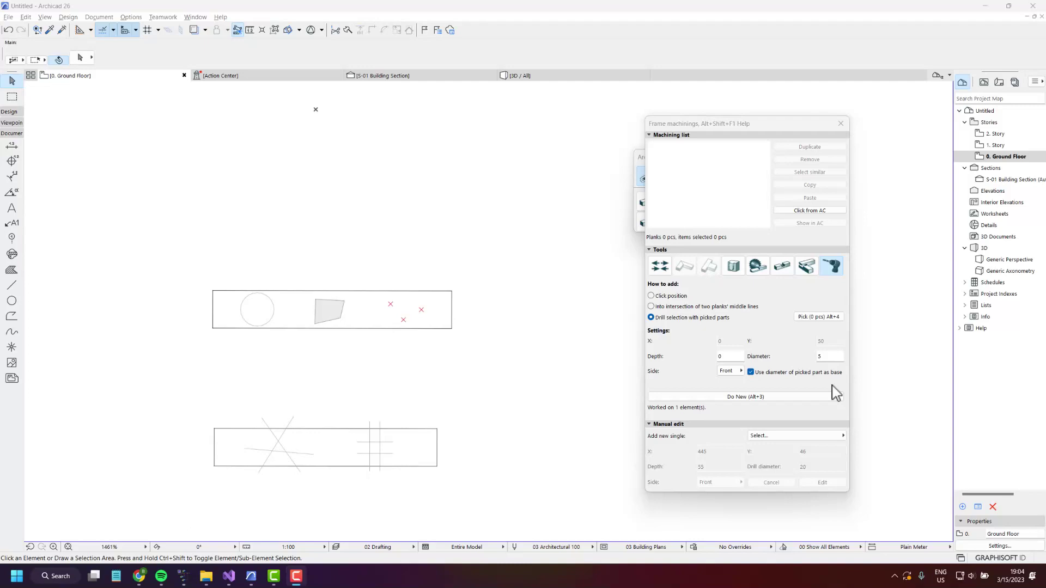
- Pick the circle, filled quadrilateral and three hotspots, and drill the upper plank at all five
click(817, 397)
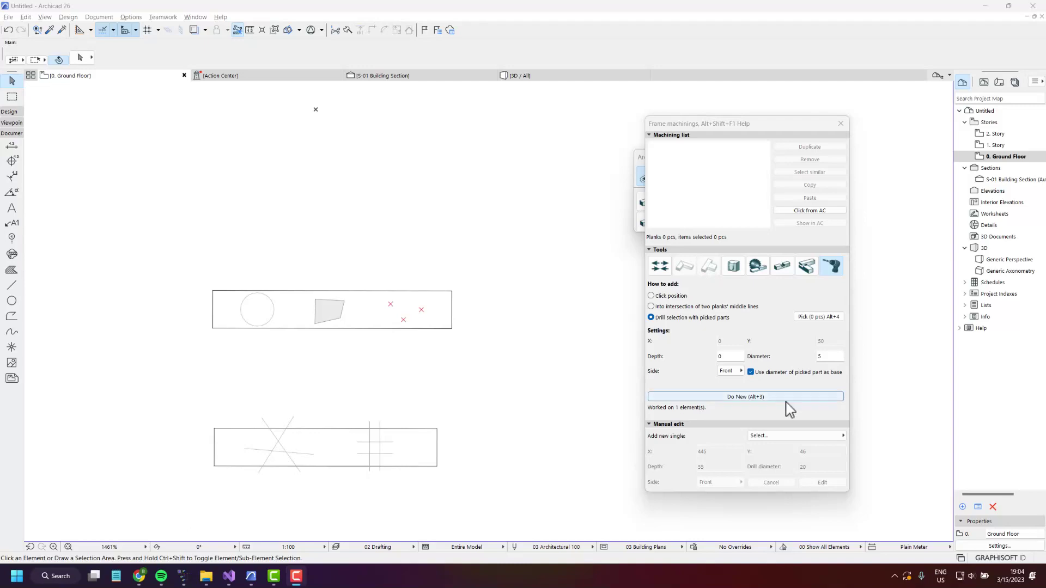
click(270, 322)
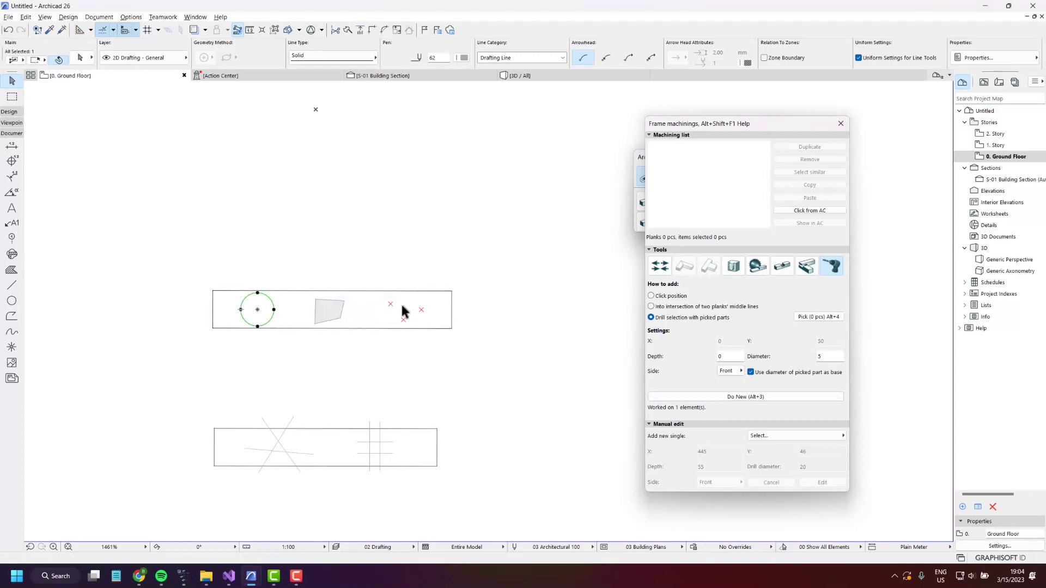
shift+click(330, 315)
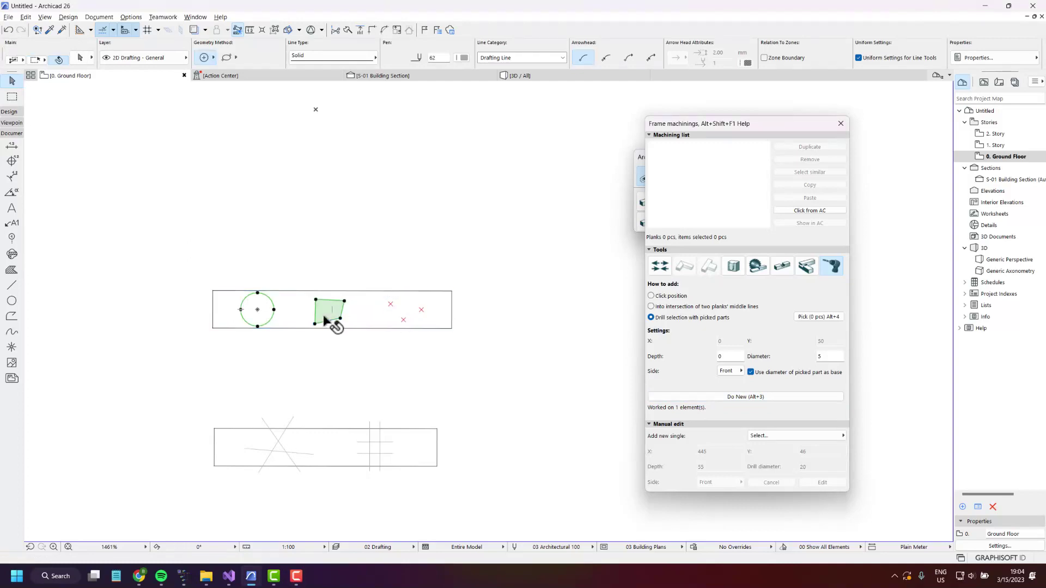
shift+click(390, 305)
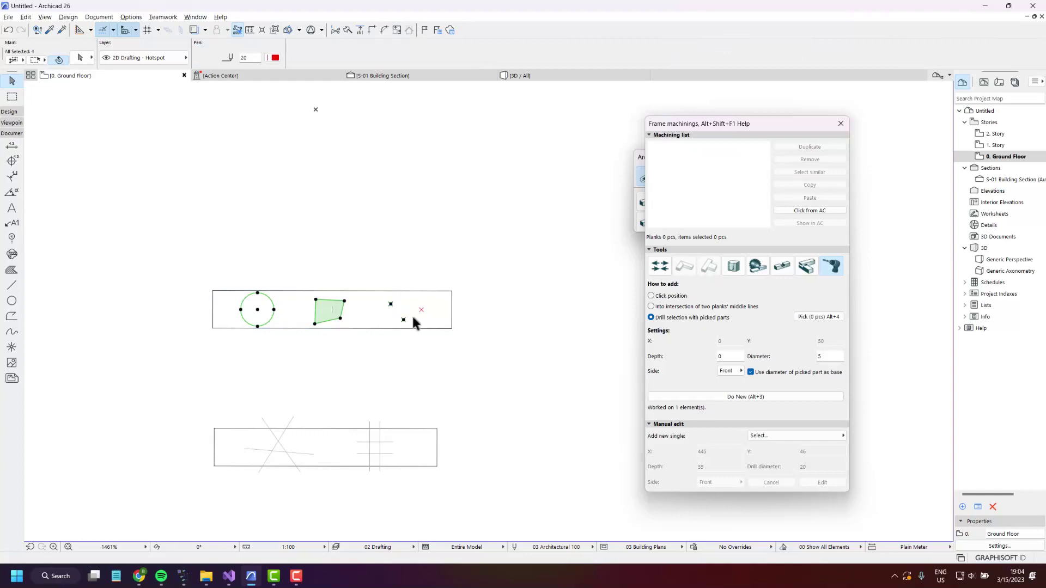
shift+click(422, 309)
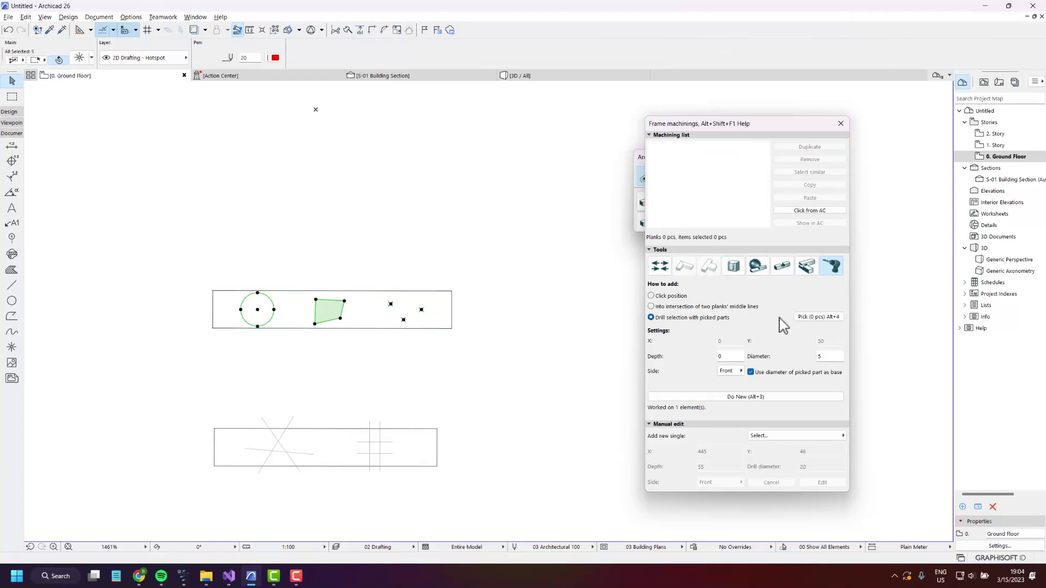
click(811, 317)
click(444, 328)
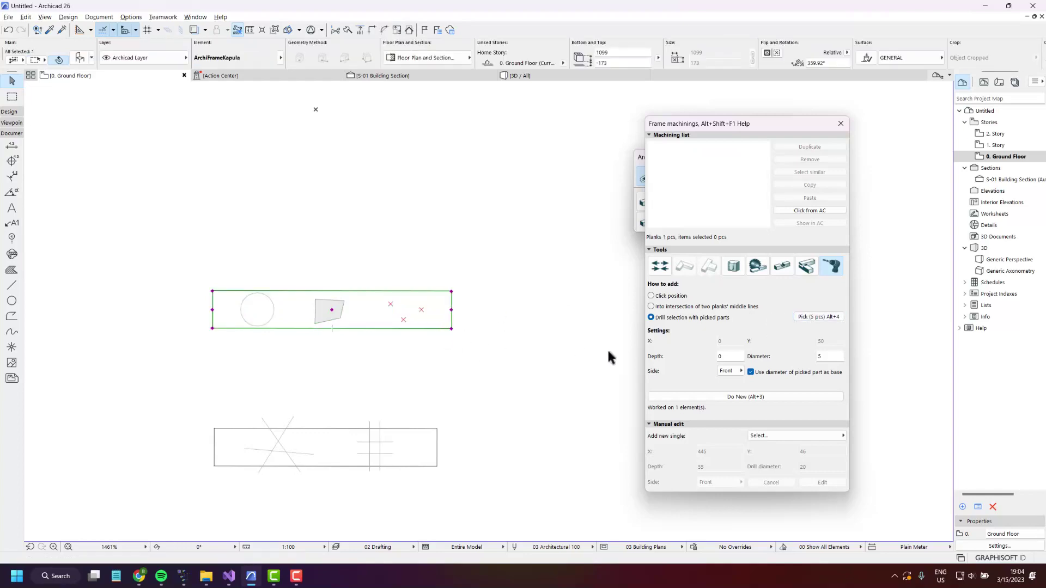
click(770, 397)
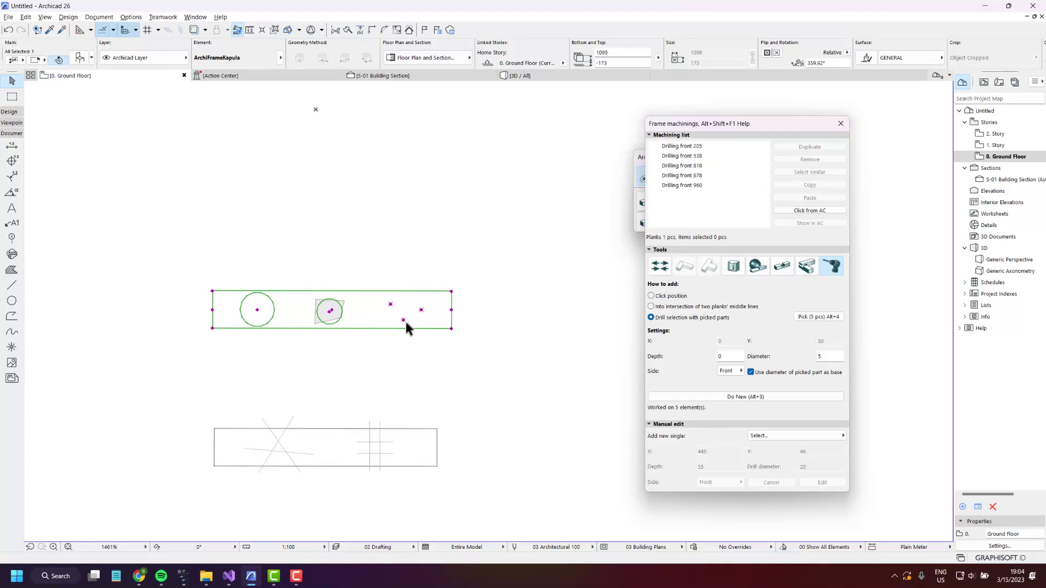
click(394, 353)
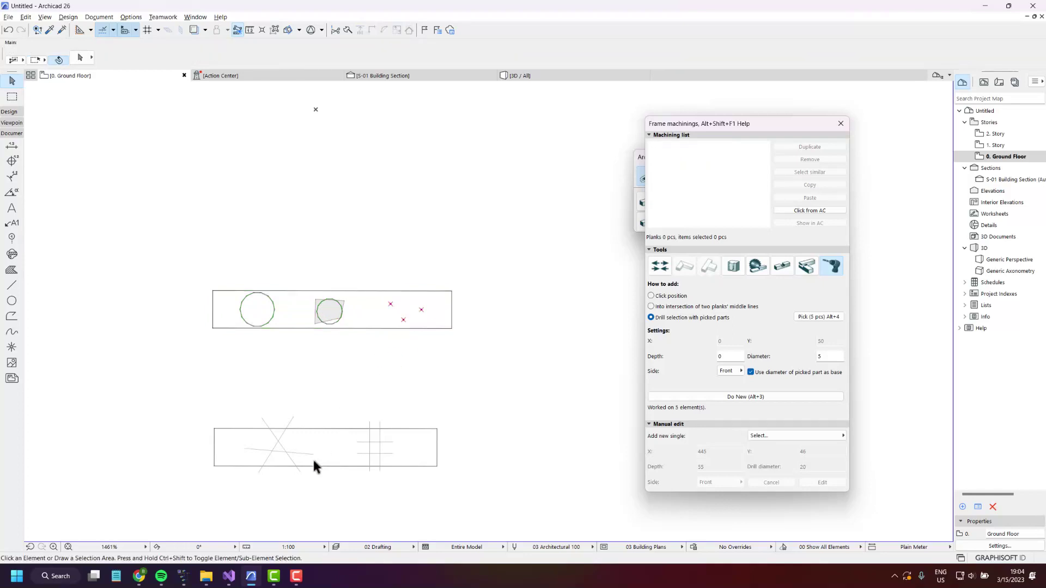
- Select the crossing vertical, horizontal and diagonal drafting lines and pick them as drill sources
scroll(294, 468, up, 3)
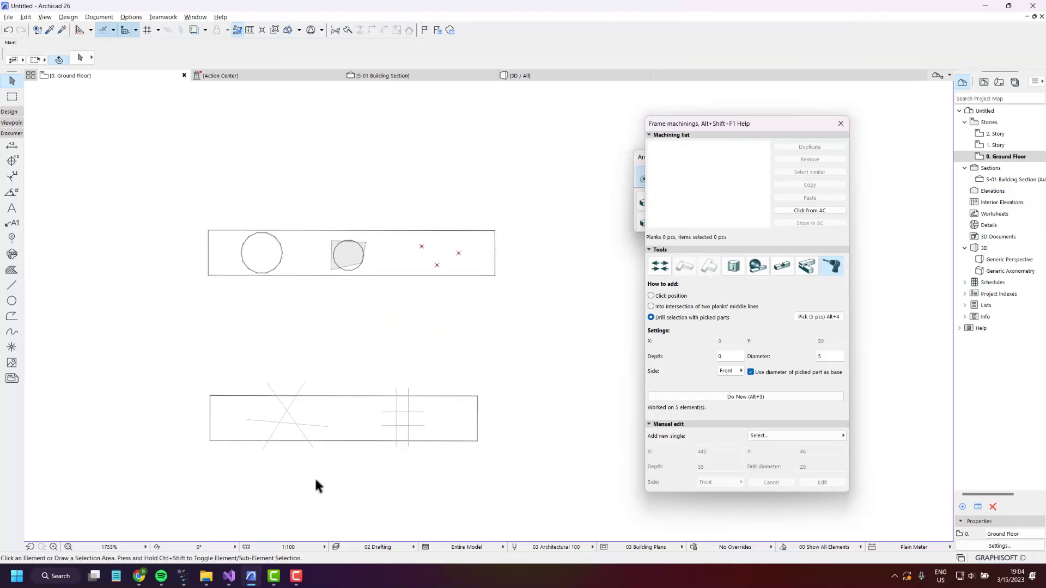
scroll(337, 471, up, 1)
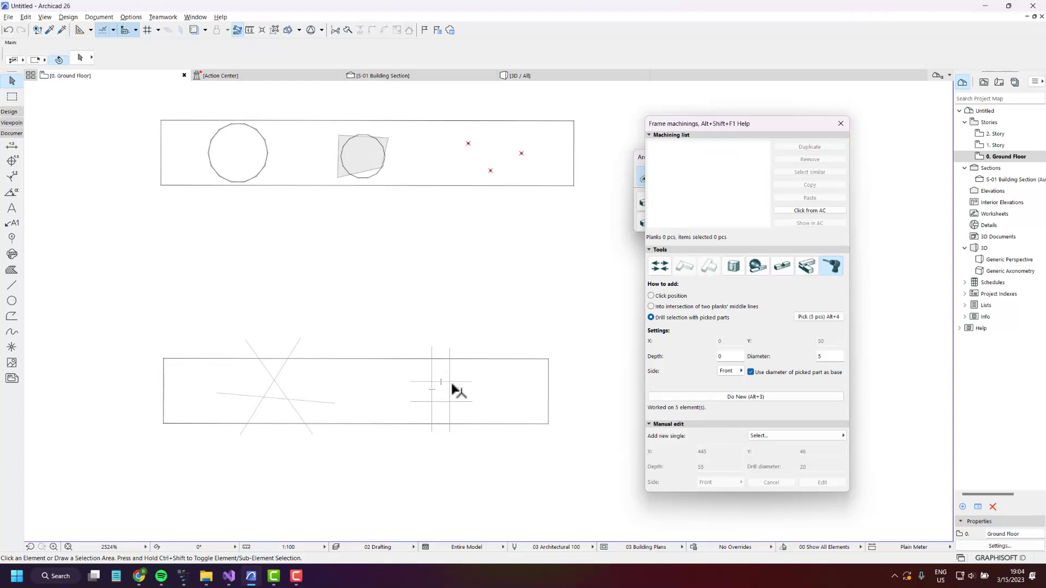
click(452, 407)
shift+click(433, 360)
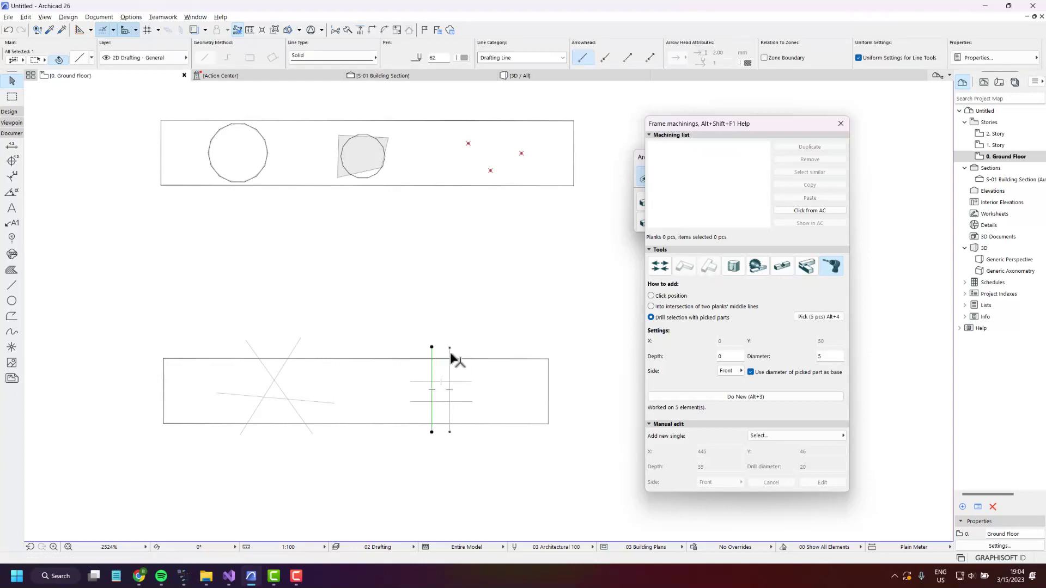
shift+click(422, 402)
shift+click(278, 398)
shift+click(277, 377)
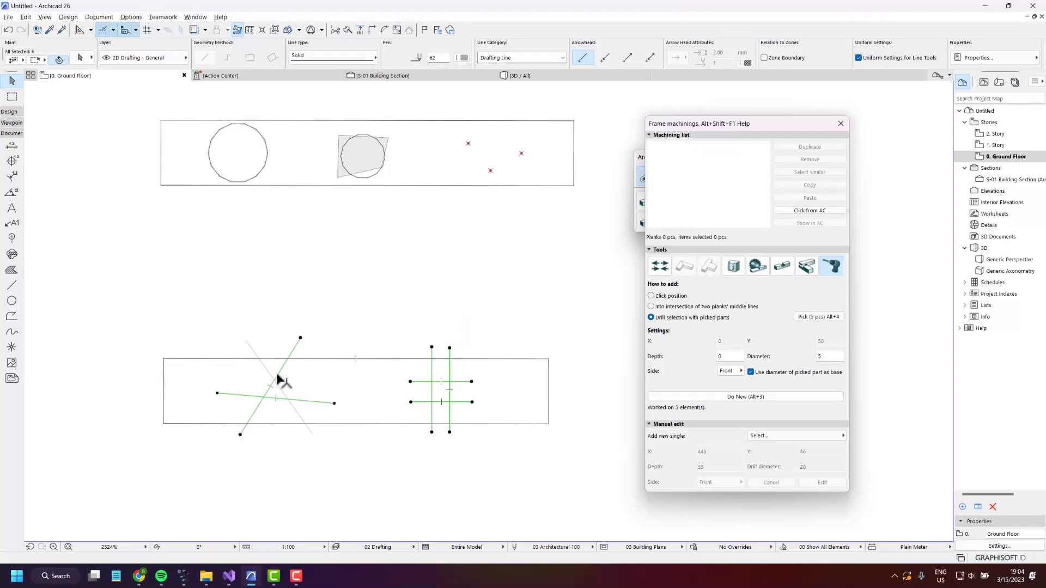
shift+click(271, 376)
click(834, 317)
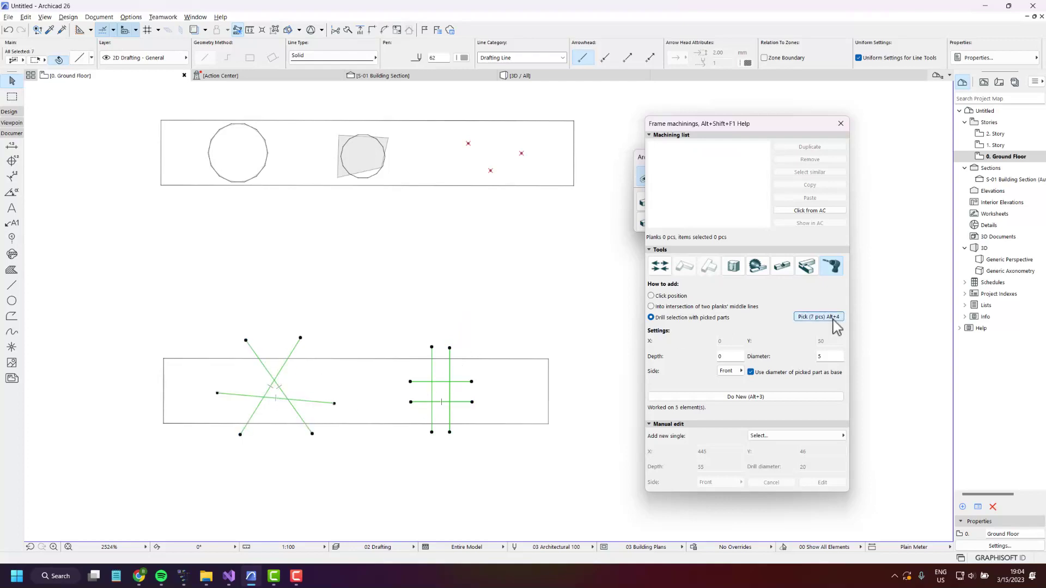
- Add seven front drillings to the lower plank at the line intersections
click(525, 362)
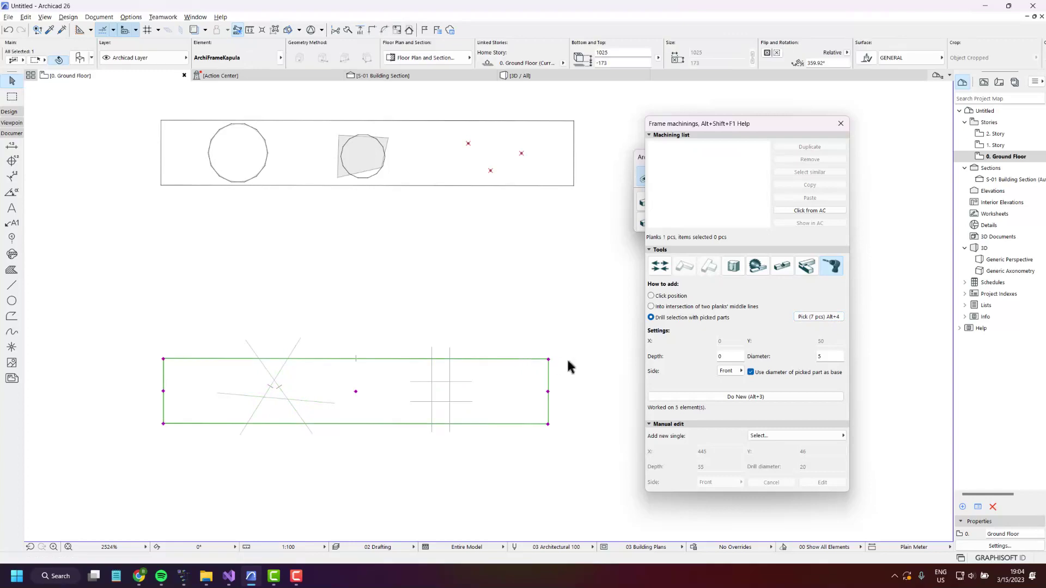
click(730, 397)
scroll(288, 392, up, 3)
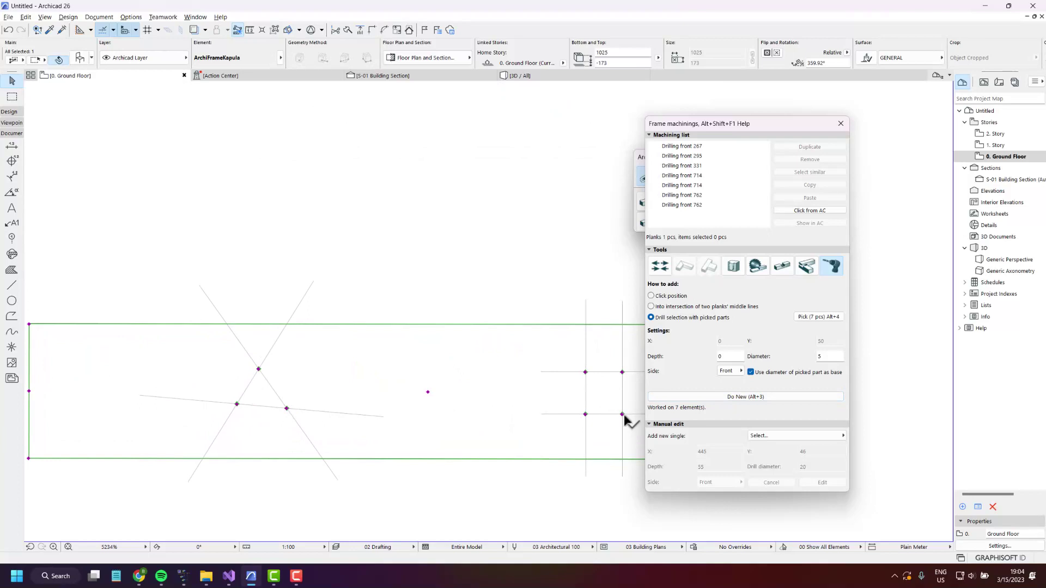
scroll(624, 417, up, 1)
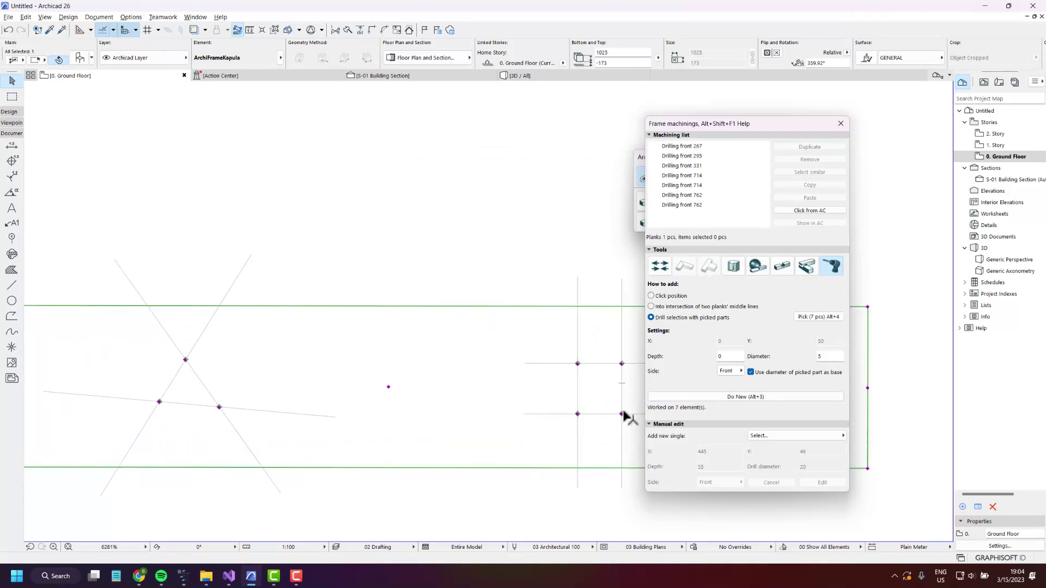